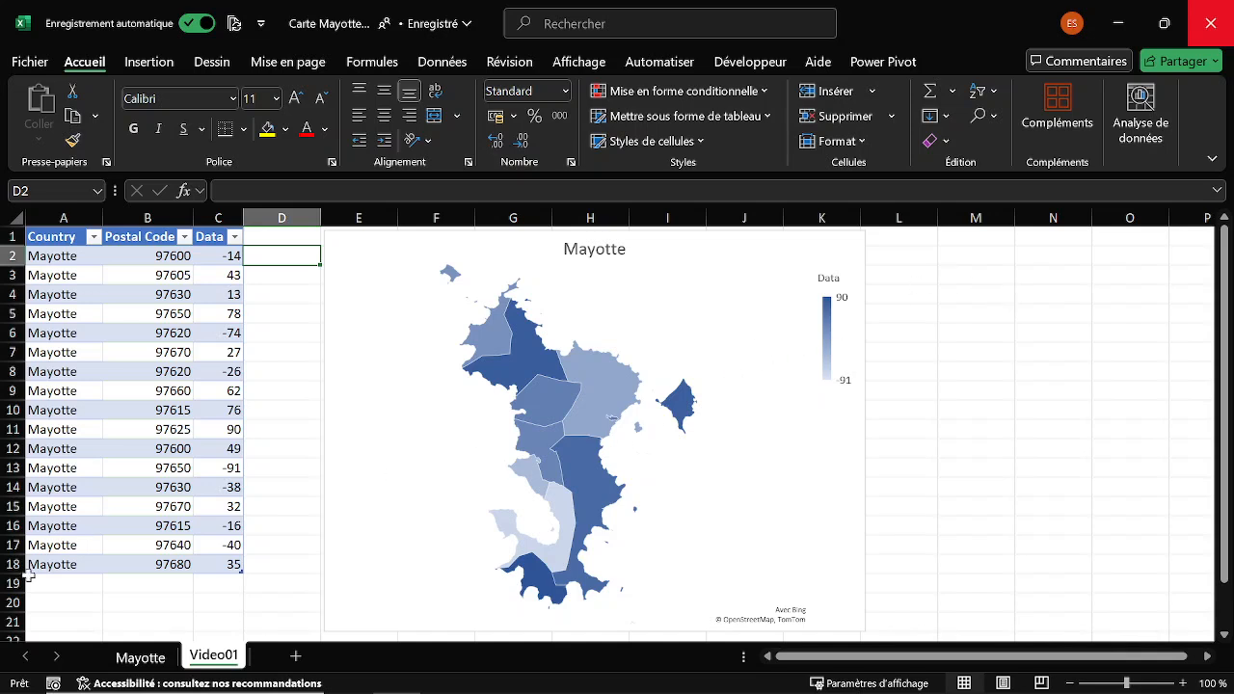
Copy the Wikipedia page address from cell E3 of the Mayotte sheet.
click(149, 655)
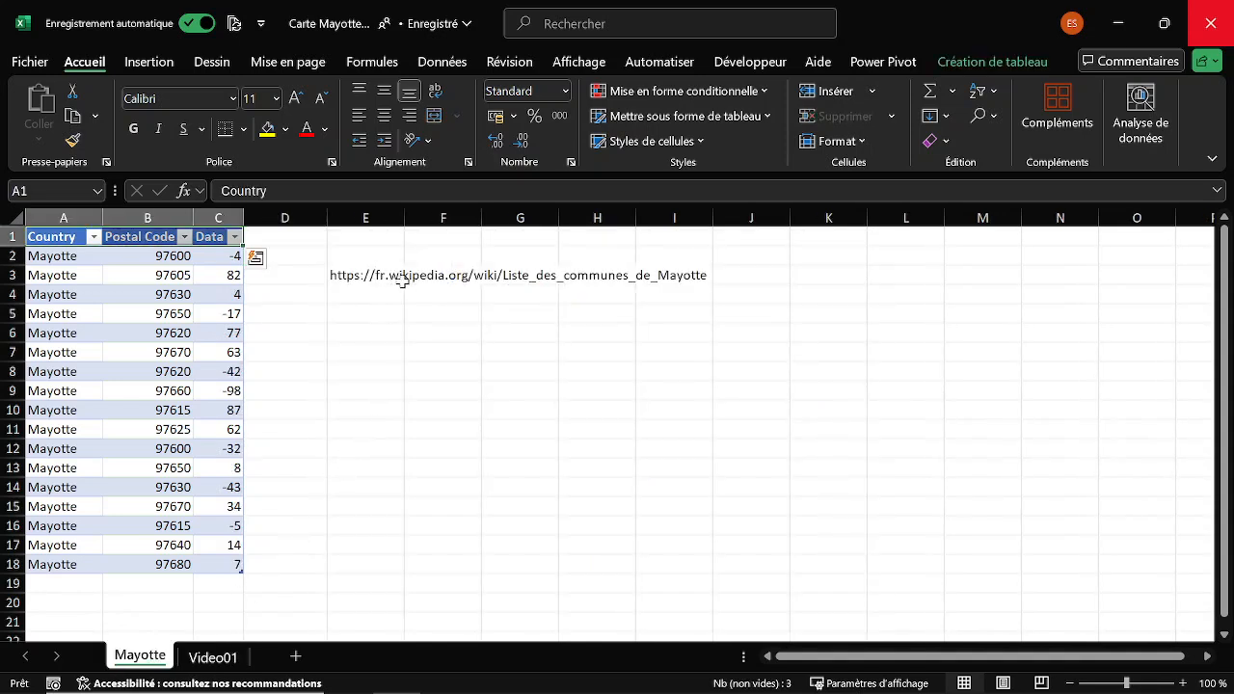
click(363, 357)
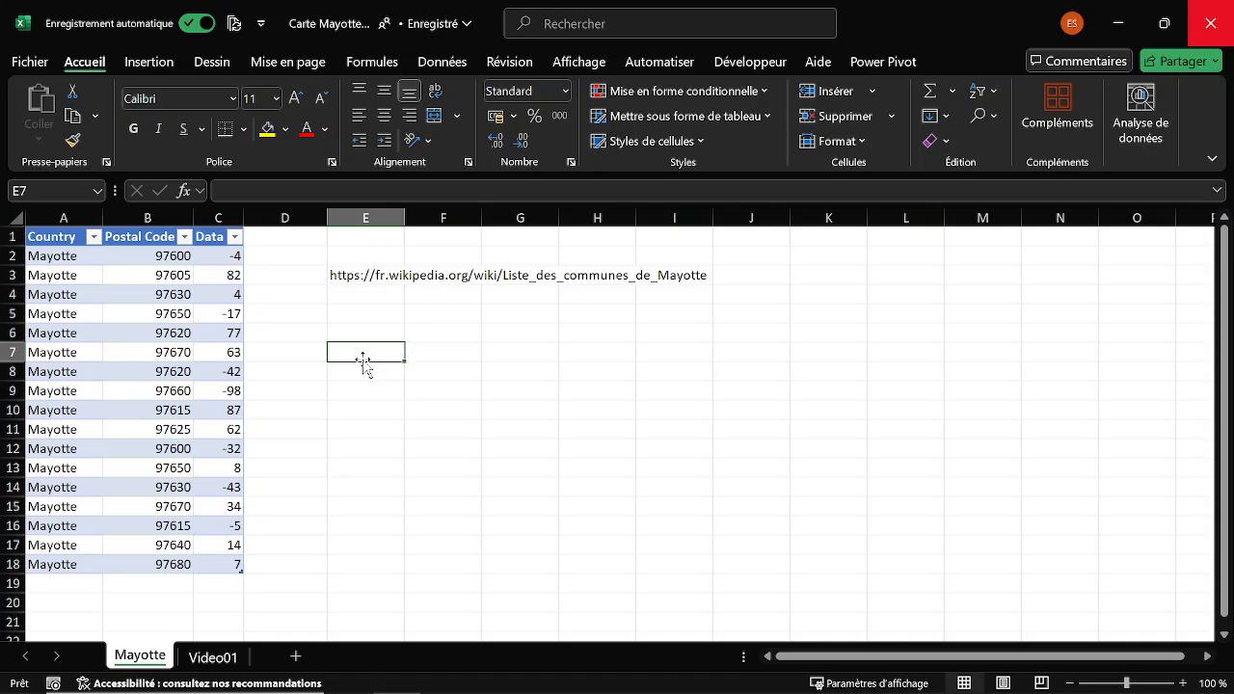
key(ctrl+n)
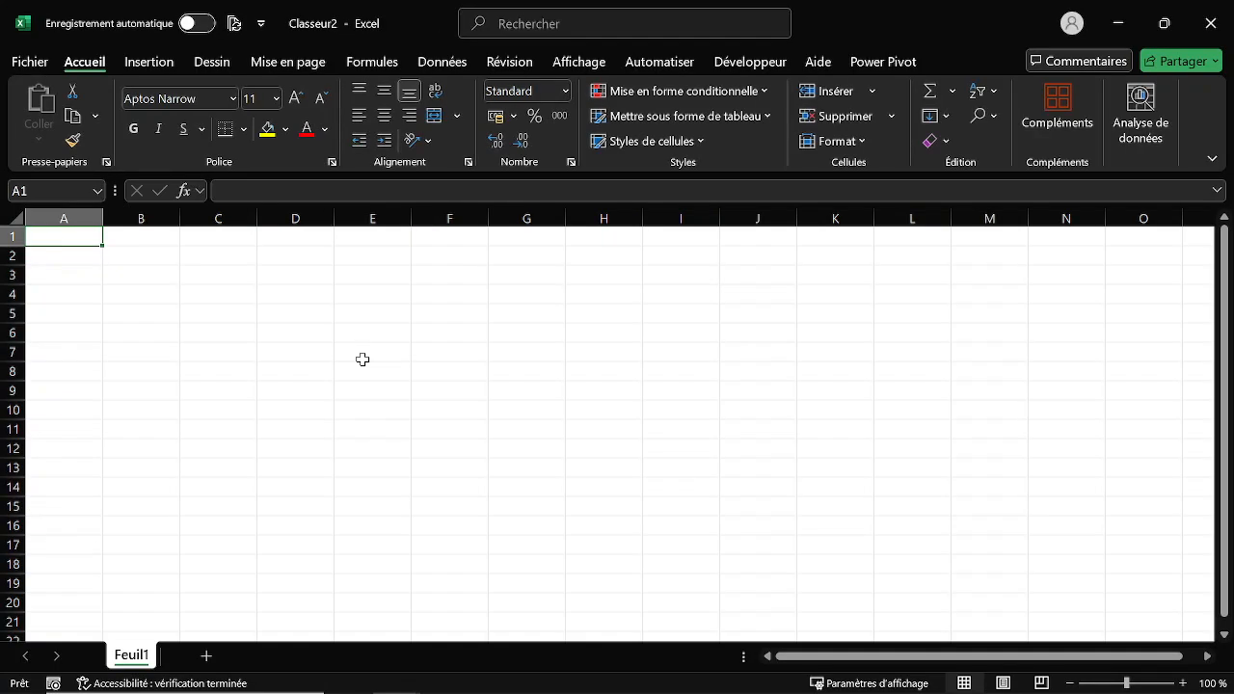
key(ctrl+w)
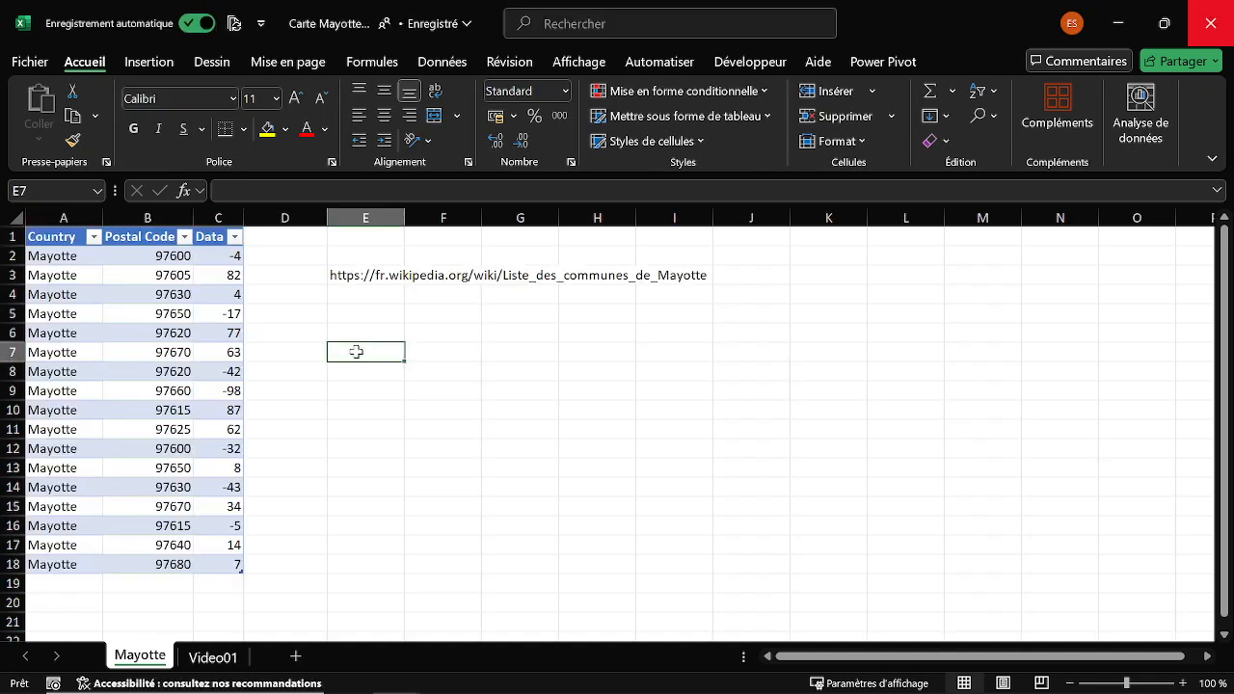
click(374, 277)
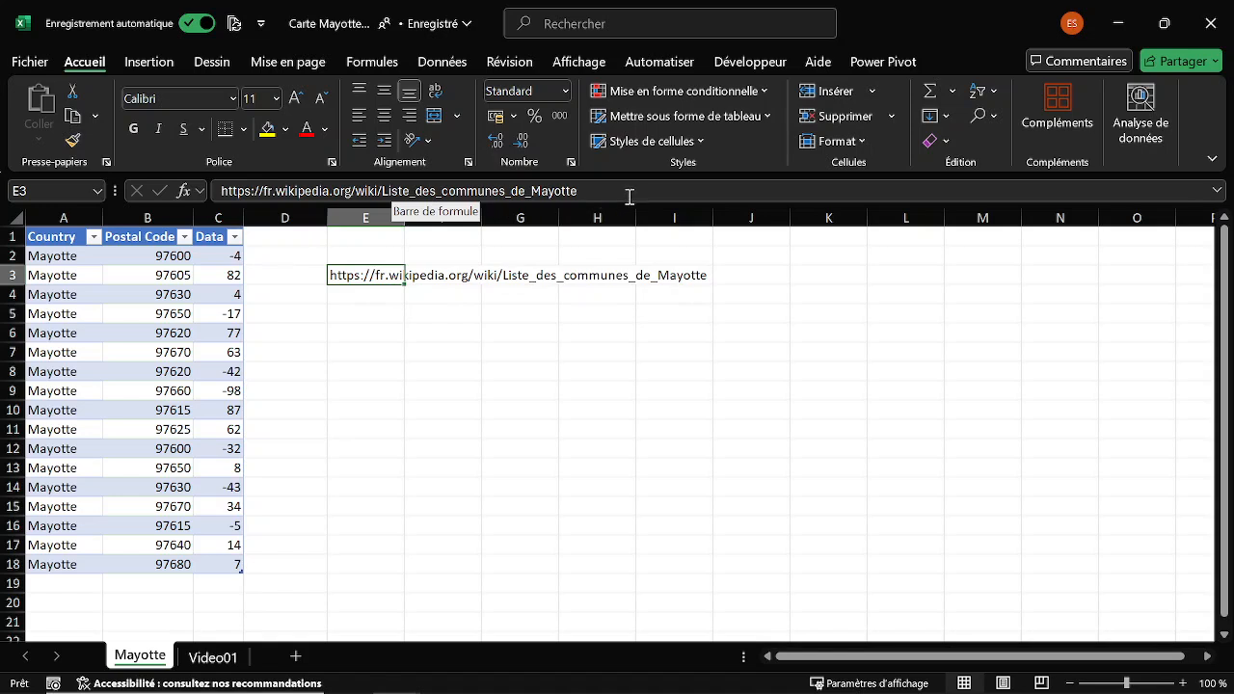
drag(607, 195, 218, 199)
key(ctrl+c)
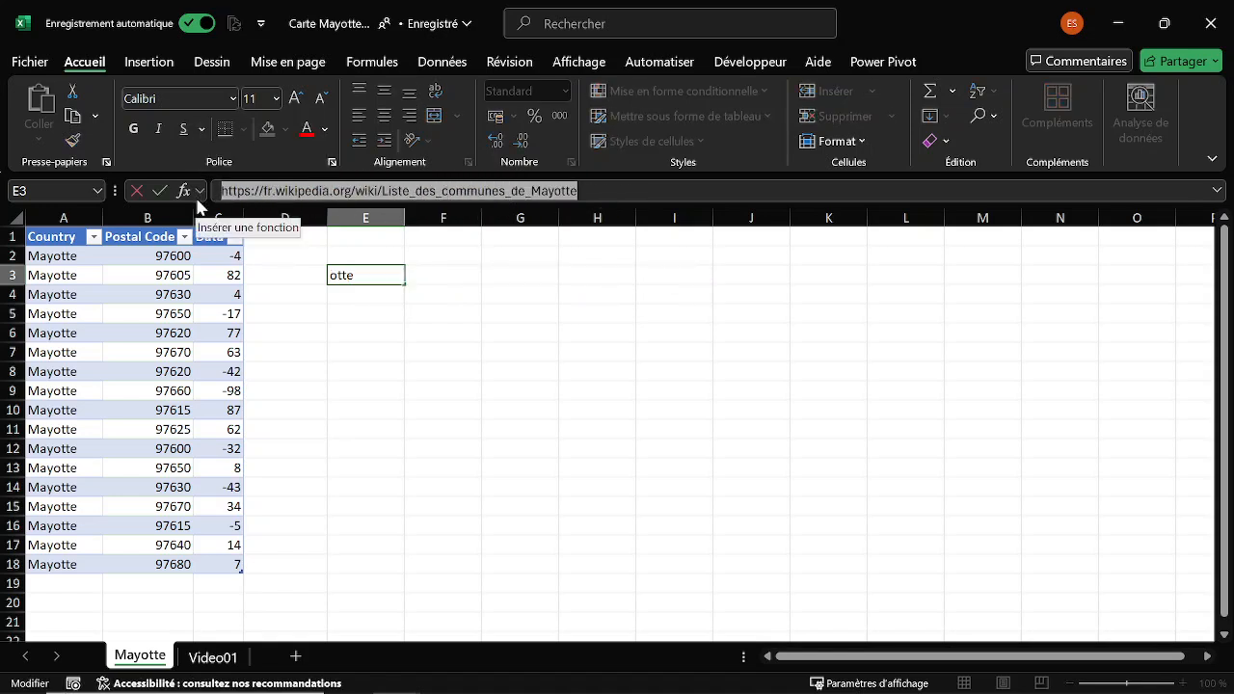
key(Escape)
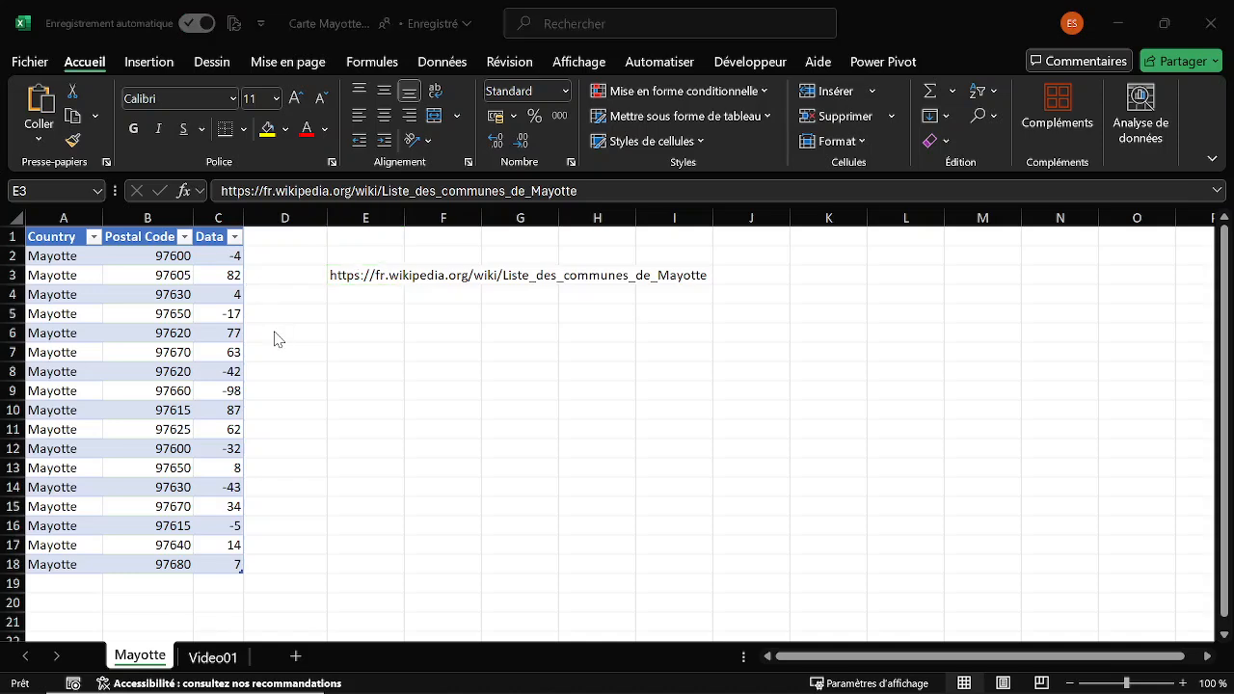
Create a blank workbook and load the "Liste des 17 communes du département de Mayotte" table from the copied web address into it.
key(ctrl+n)
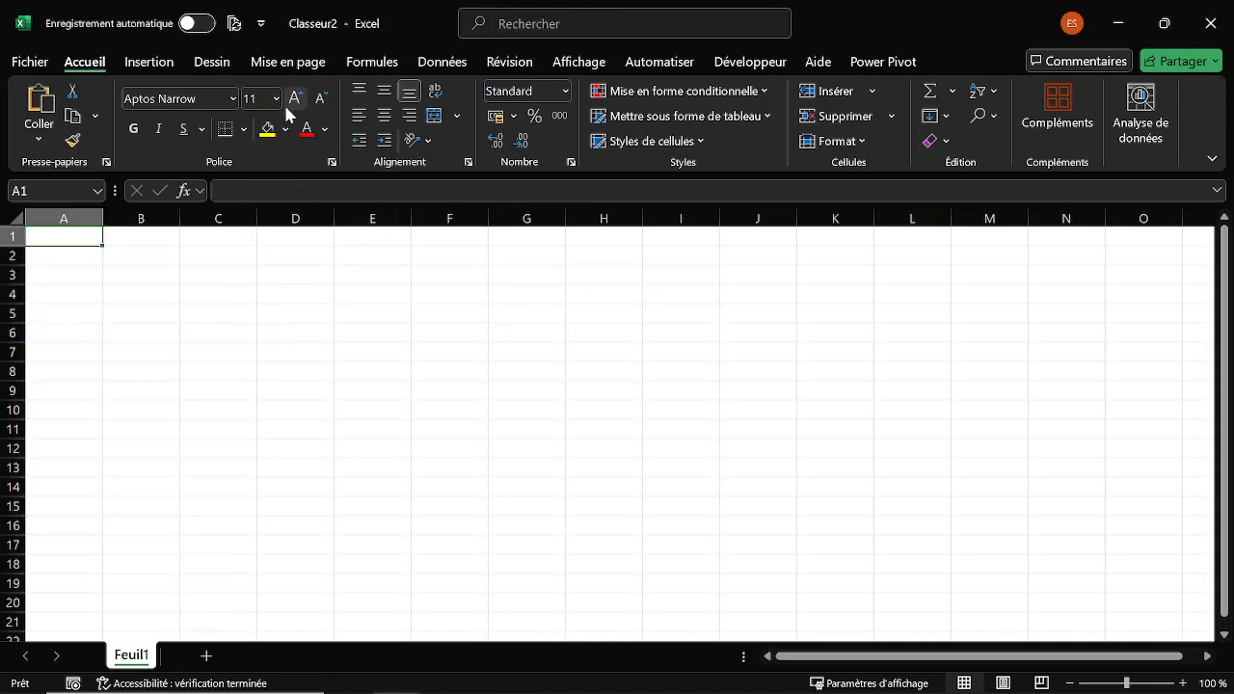
click(450, 65)
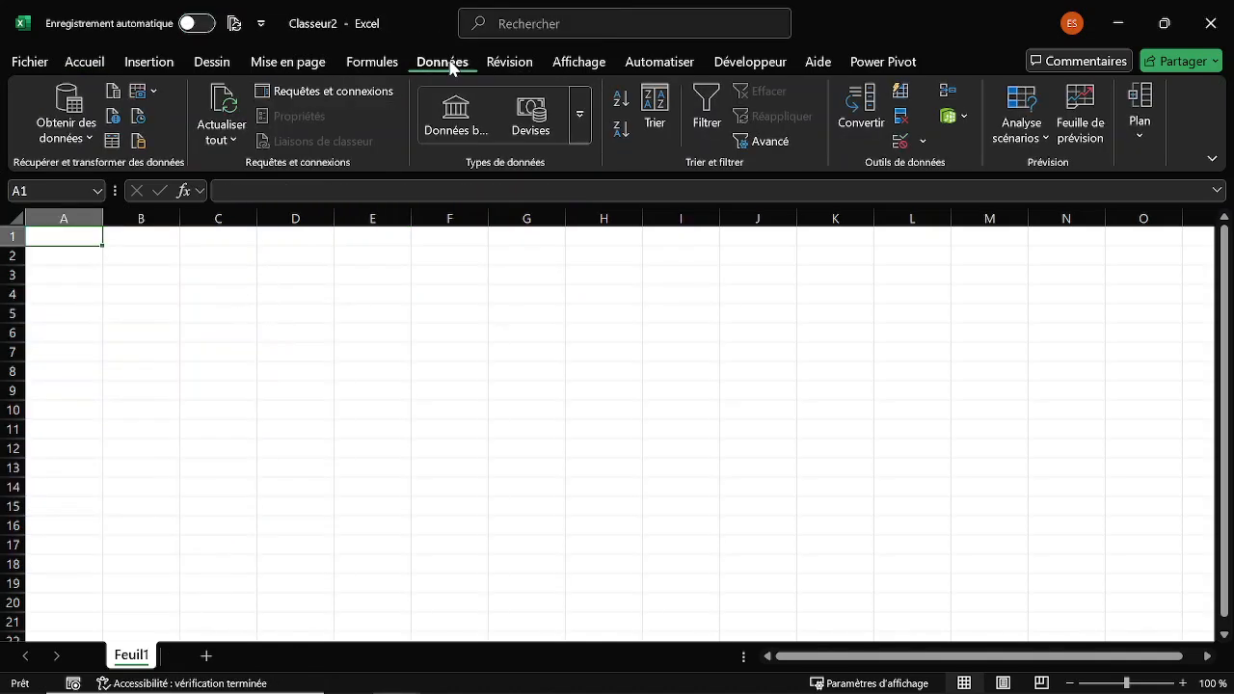
click(113, 124)
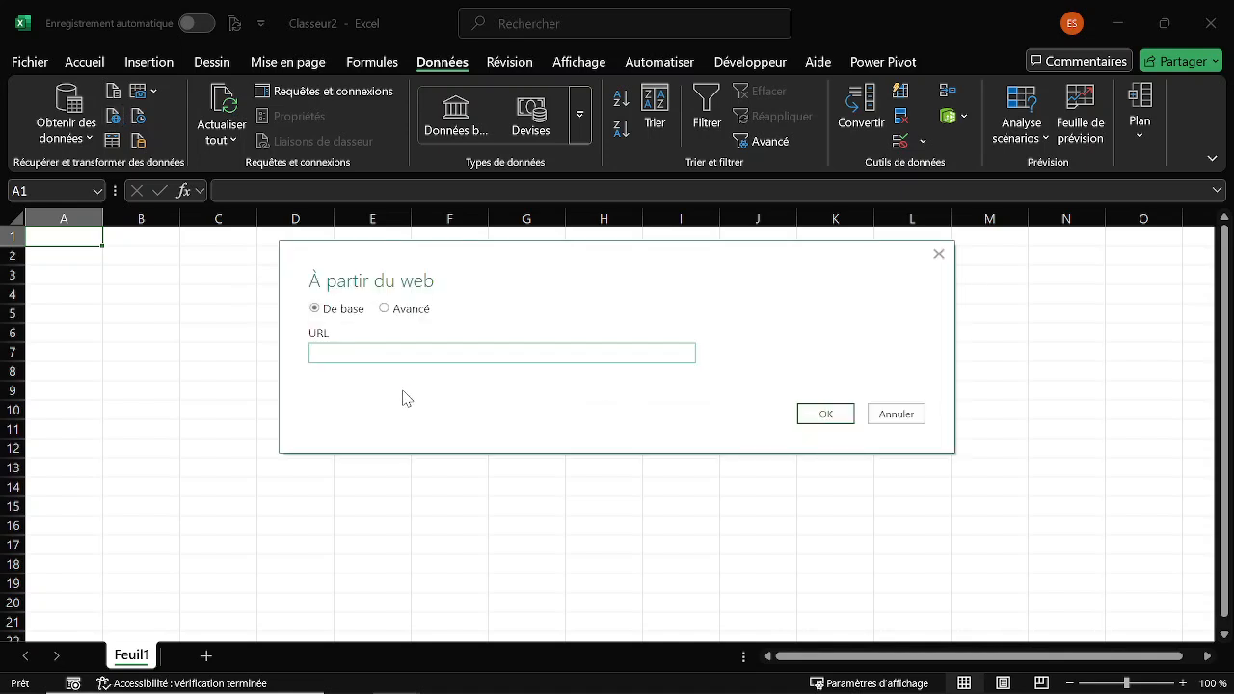
key(ctrl+v)
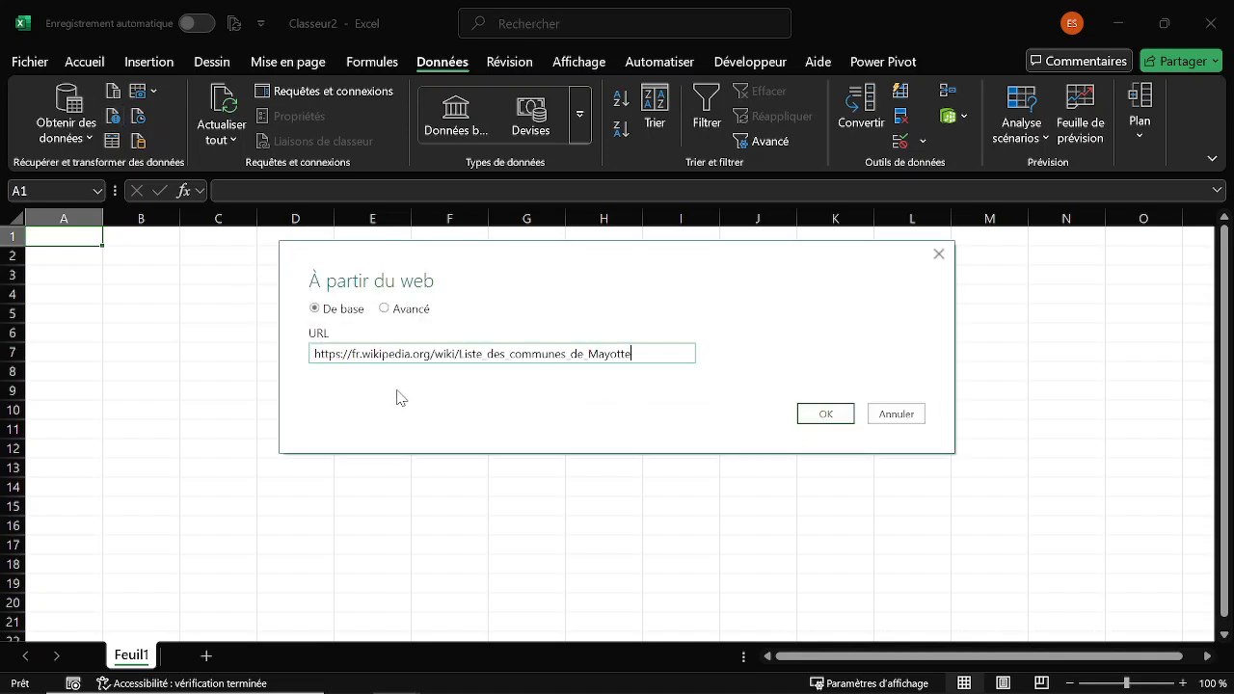
click(829, 420)
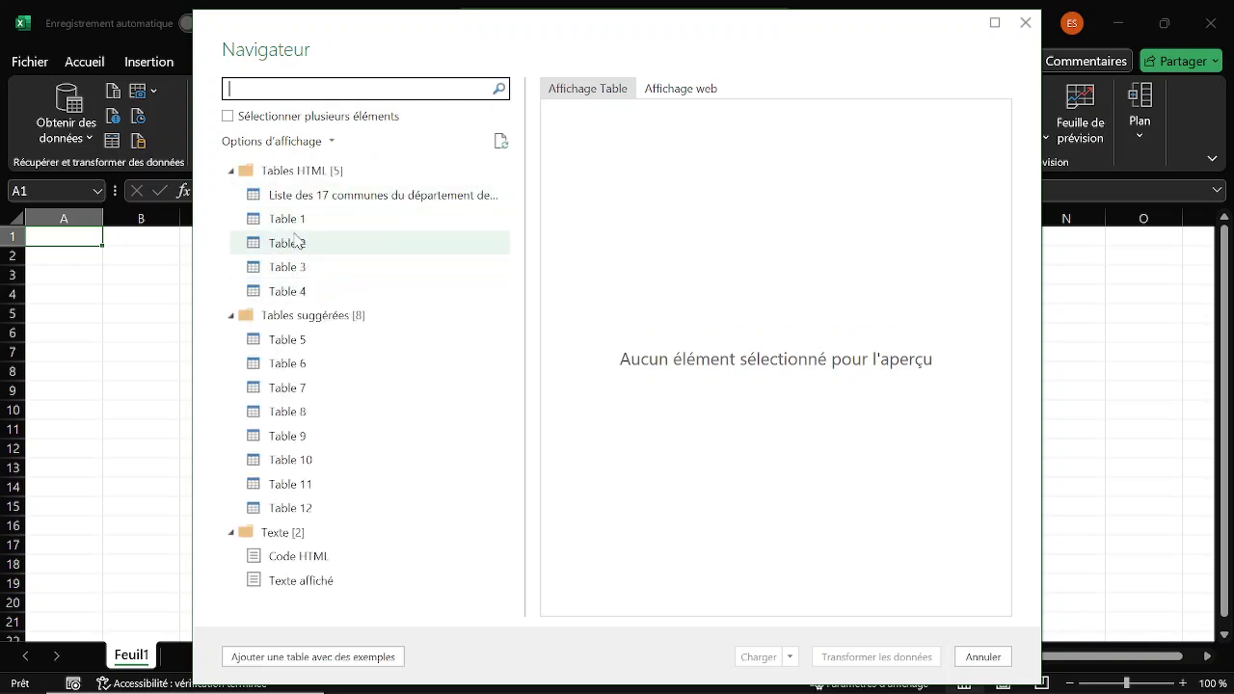
click(357, 203)
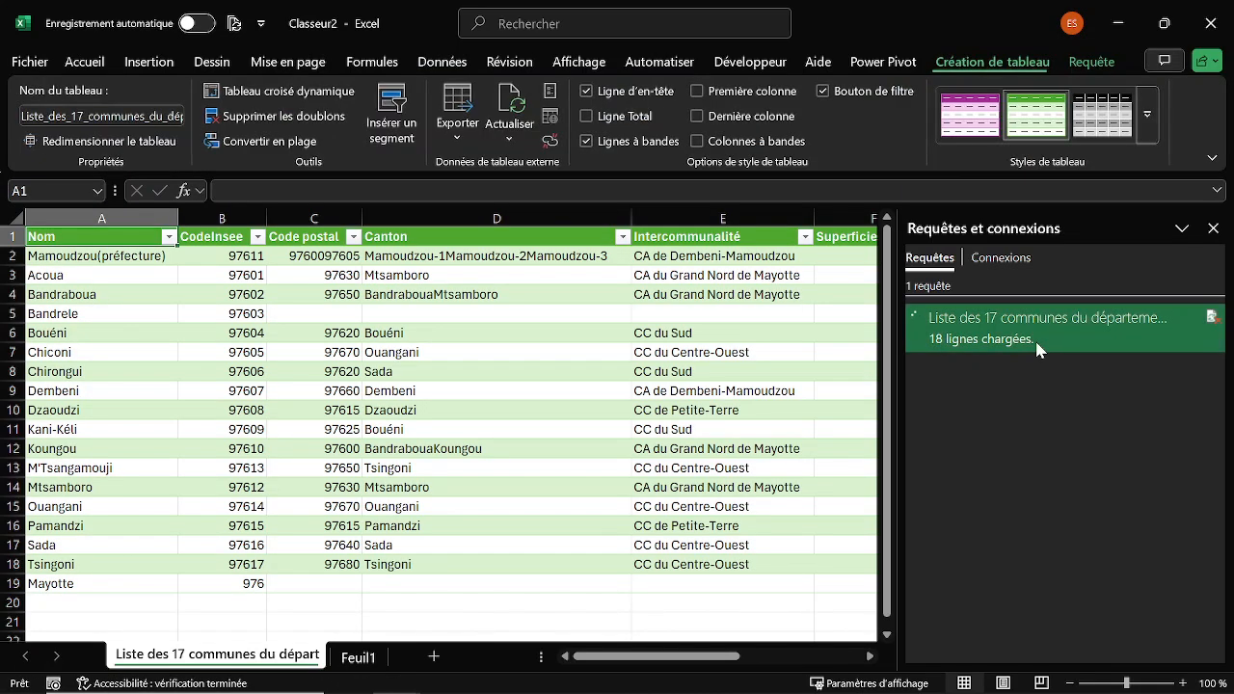
Select all the Code postal values in the imported communes table.
click(378, 329)
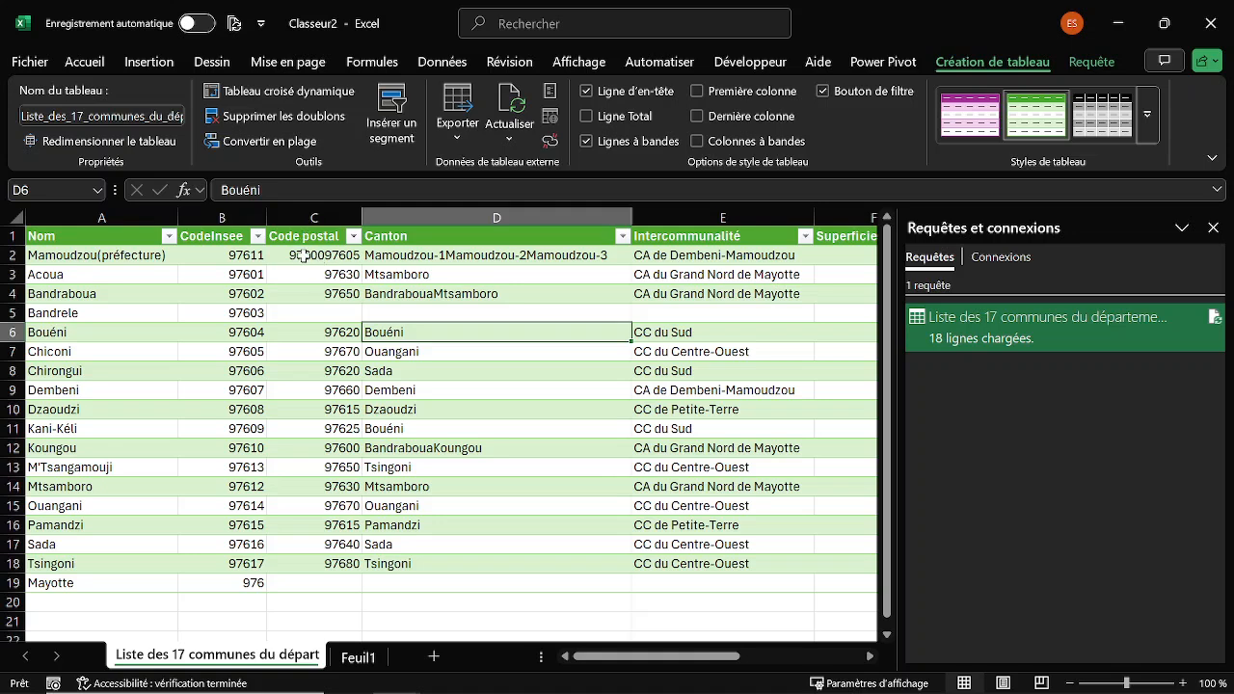
click(313, 223)
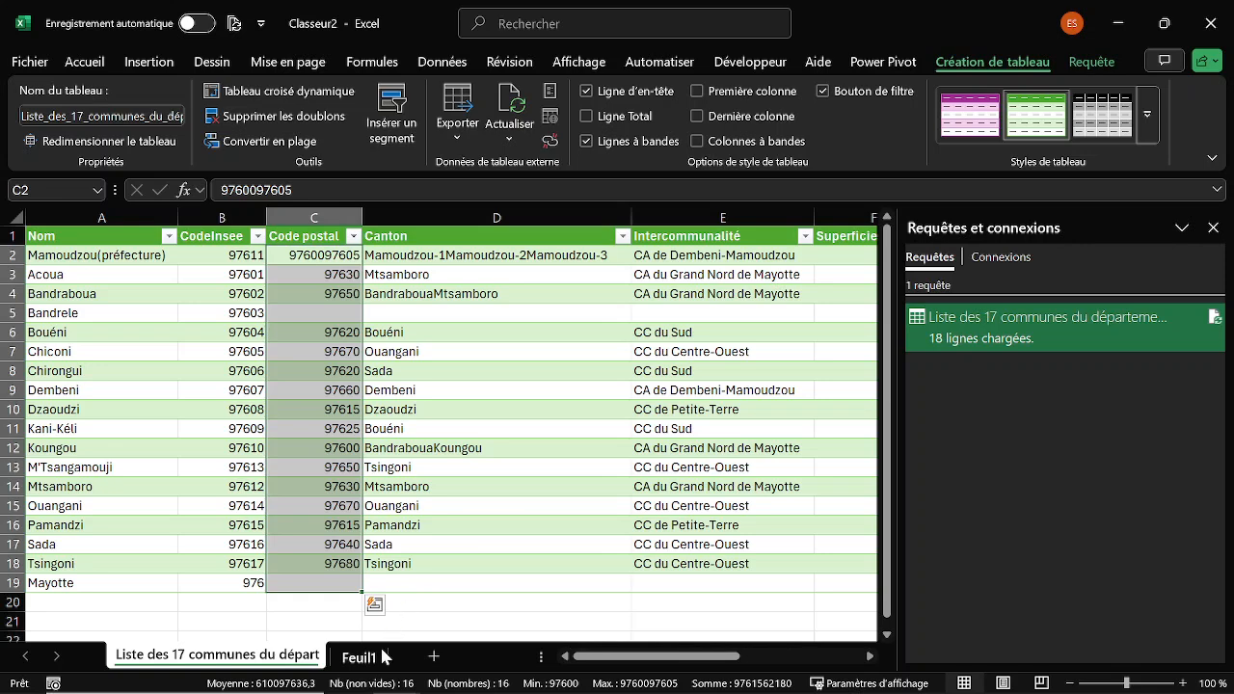
Copy the headers Country, Postal Code and Data from the other workbook's Mayotte sheet into A1:C1 of Feuil1 in the new workbook.
click(365, 656)
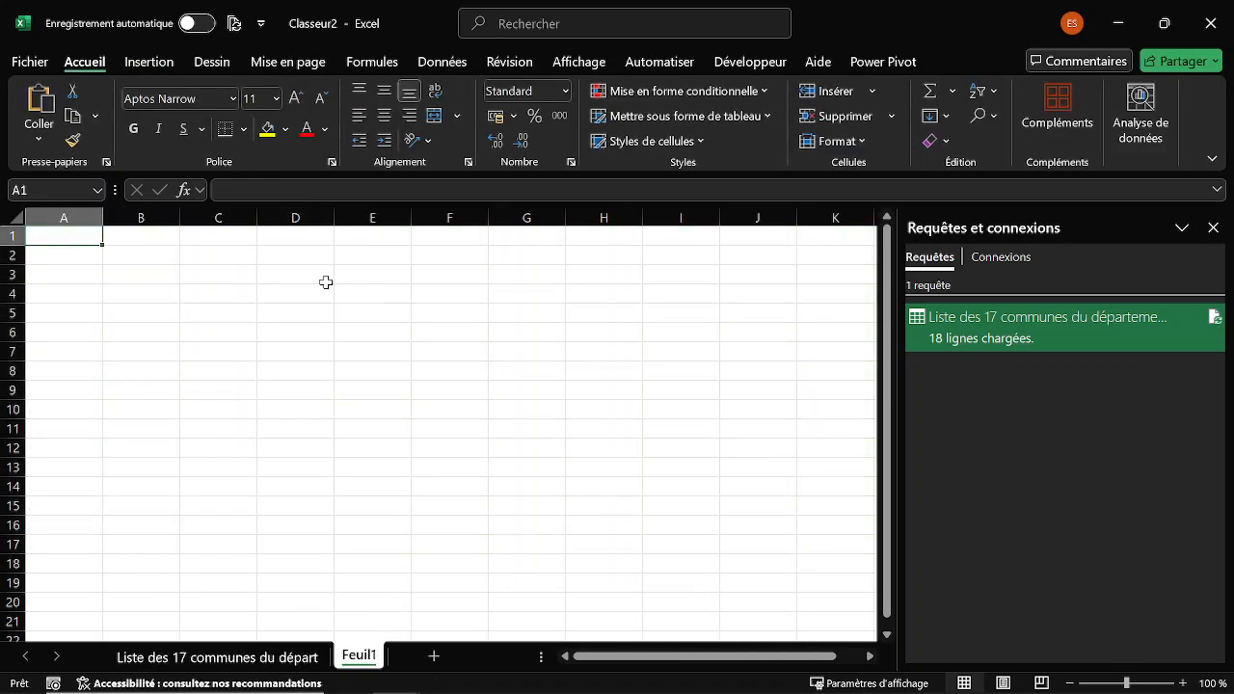
key(alt+Tab)
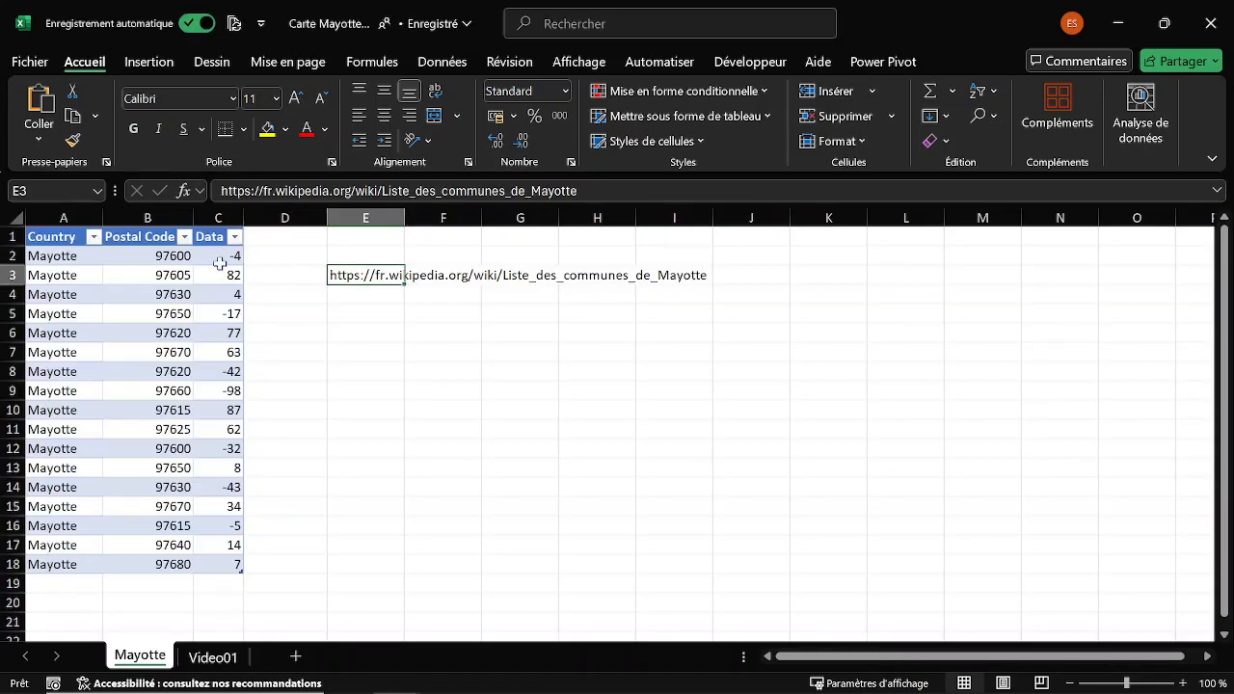
drag(70, 235, 205, 233)
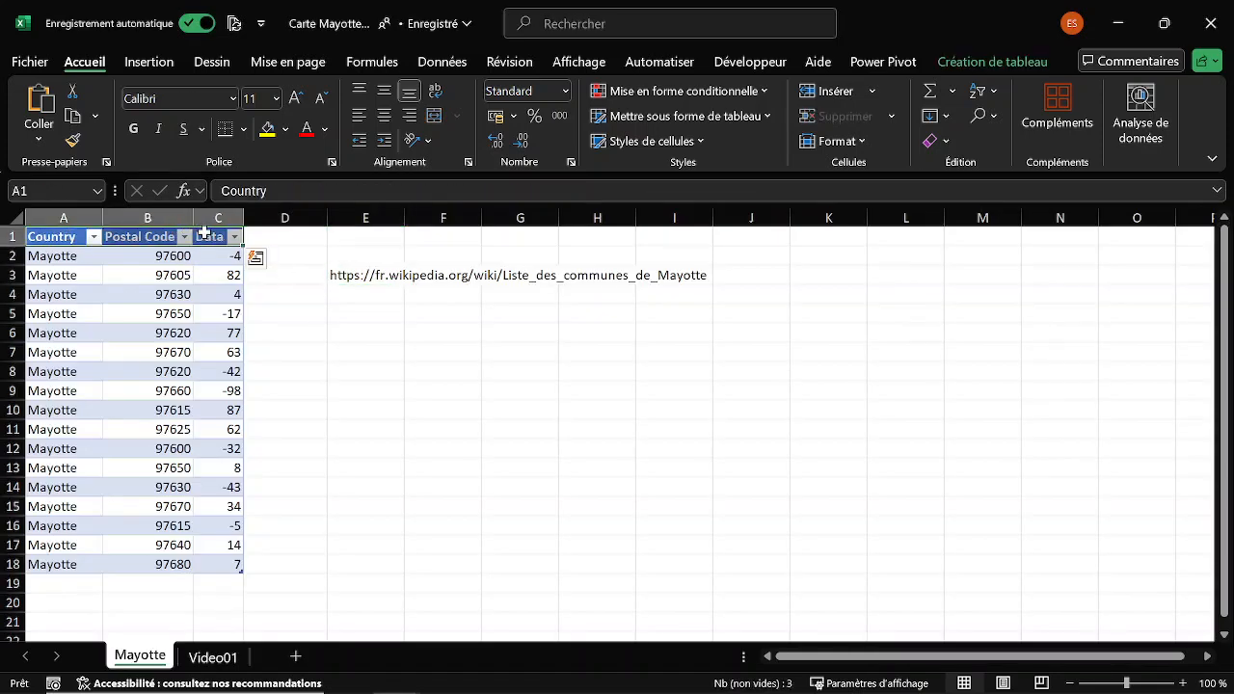
key(ctrl+c)
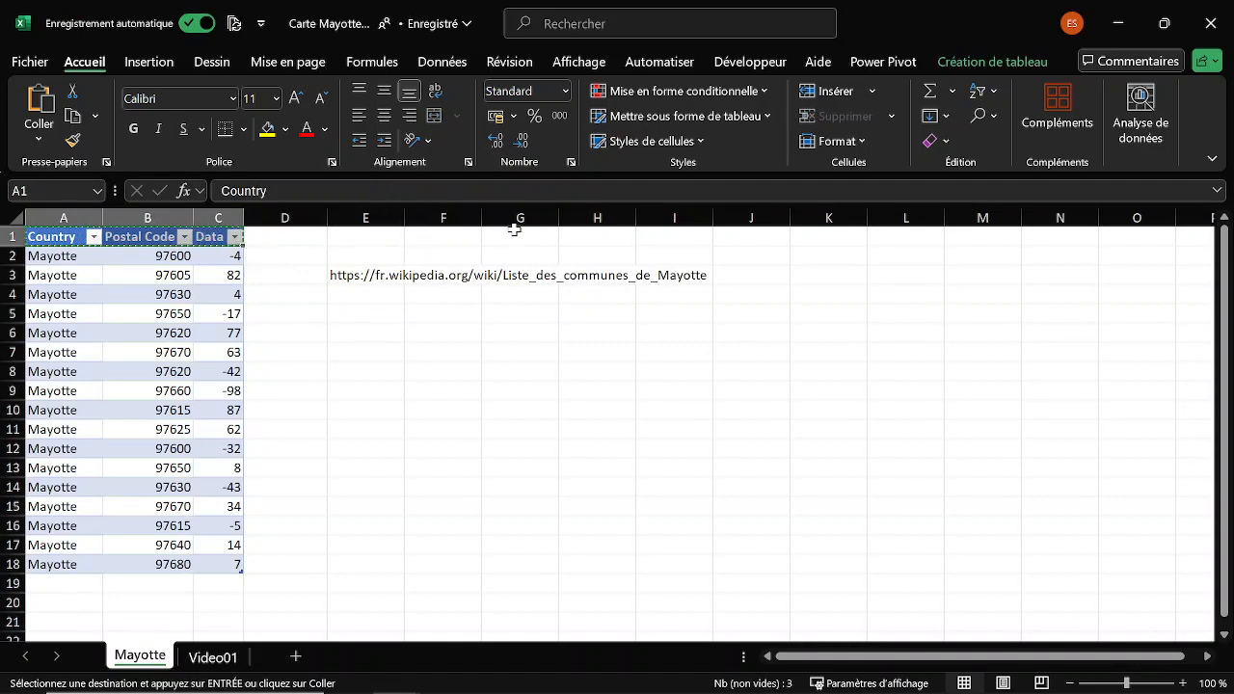
key(alt+Tab)
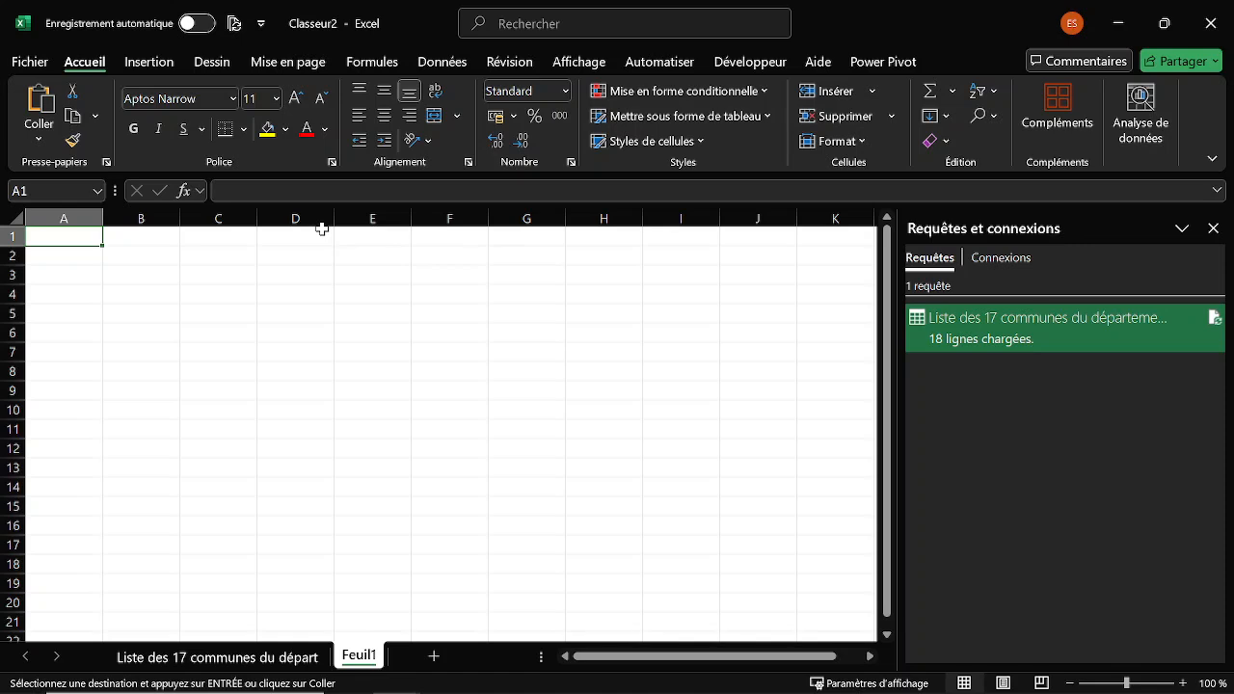
key(ctrl+v)
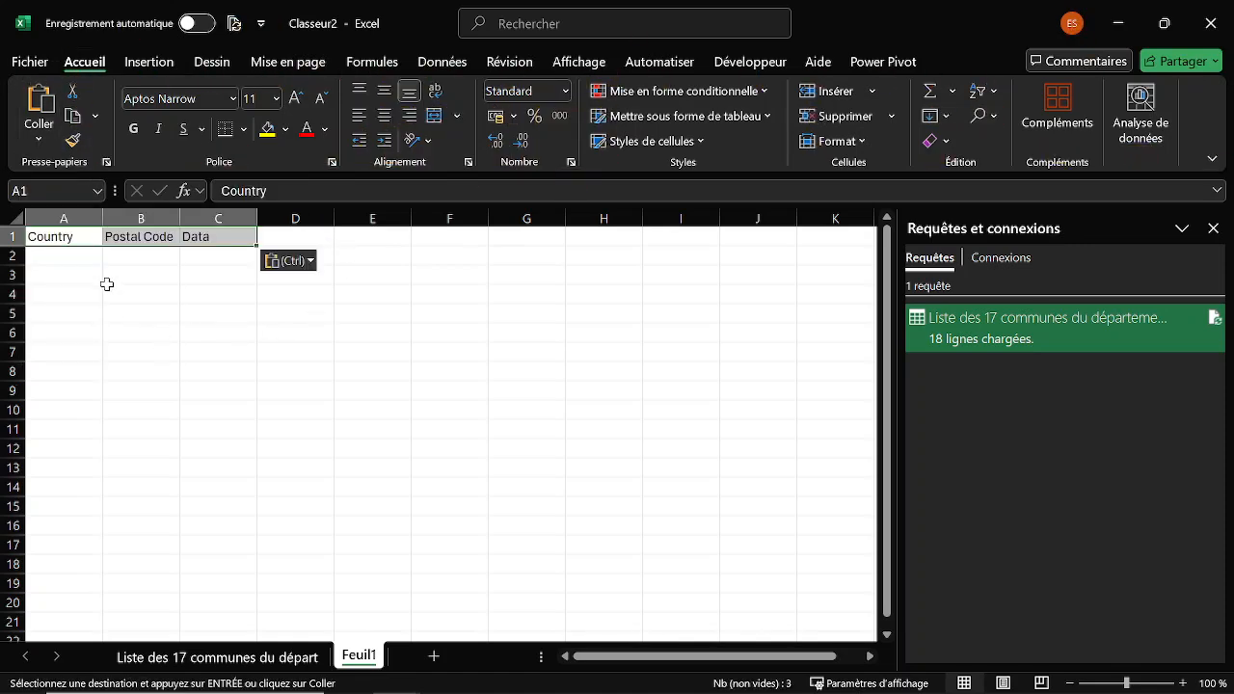
Copy the selected Code postal values from the imported table and paste them into Feuil1 starting at cell B2.
click(140, 253)
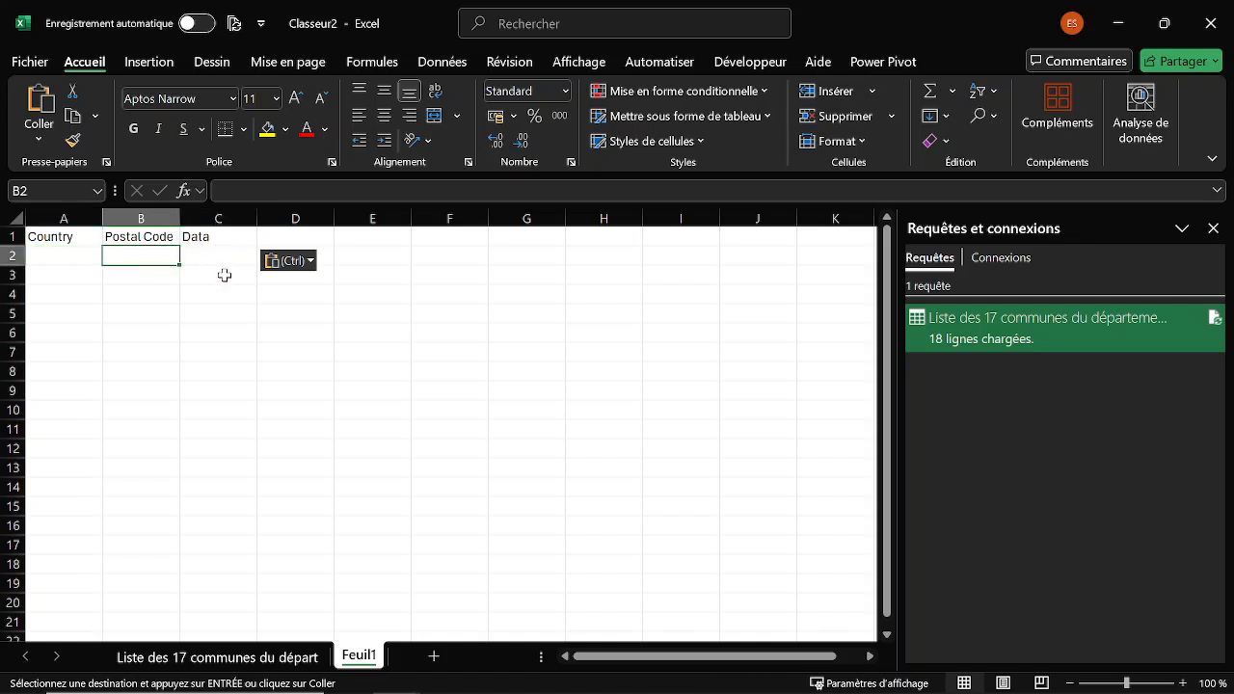
key(alt+Tab)
key(alt+Tab)
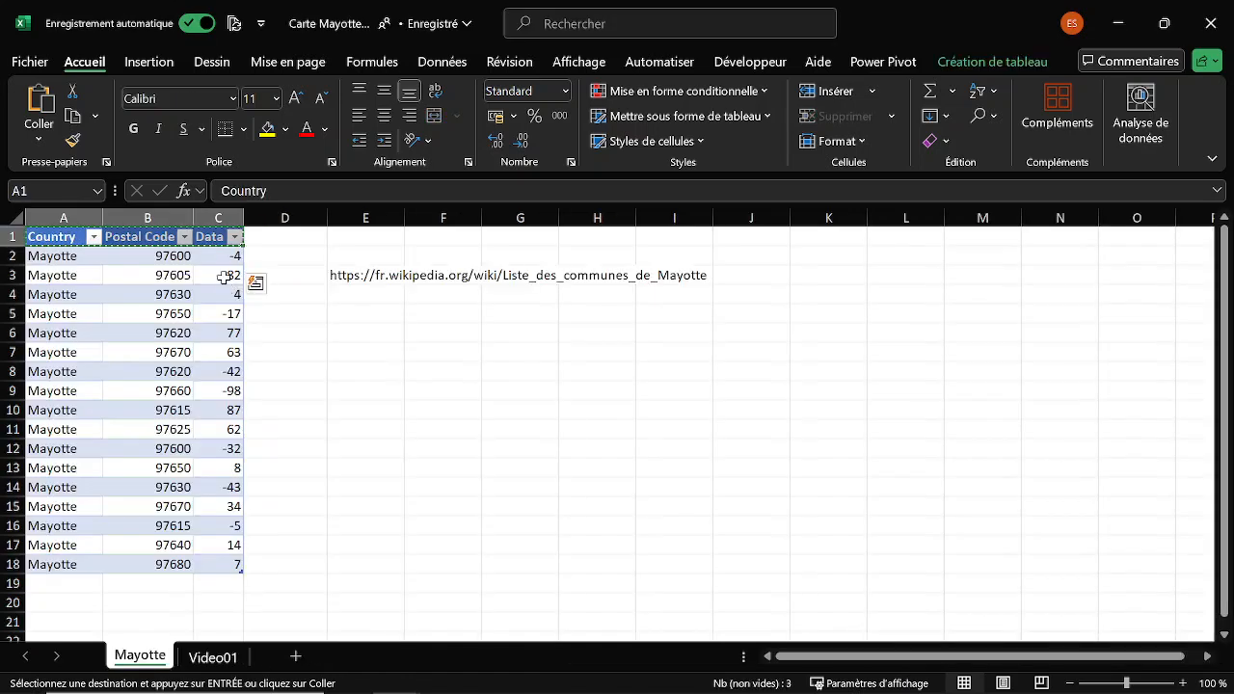
key(alt+Tab)
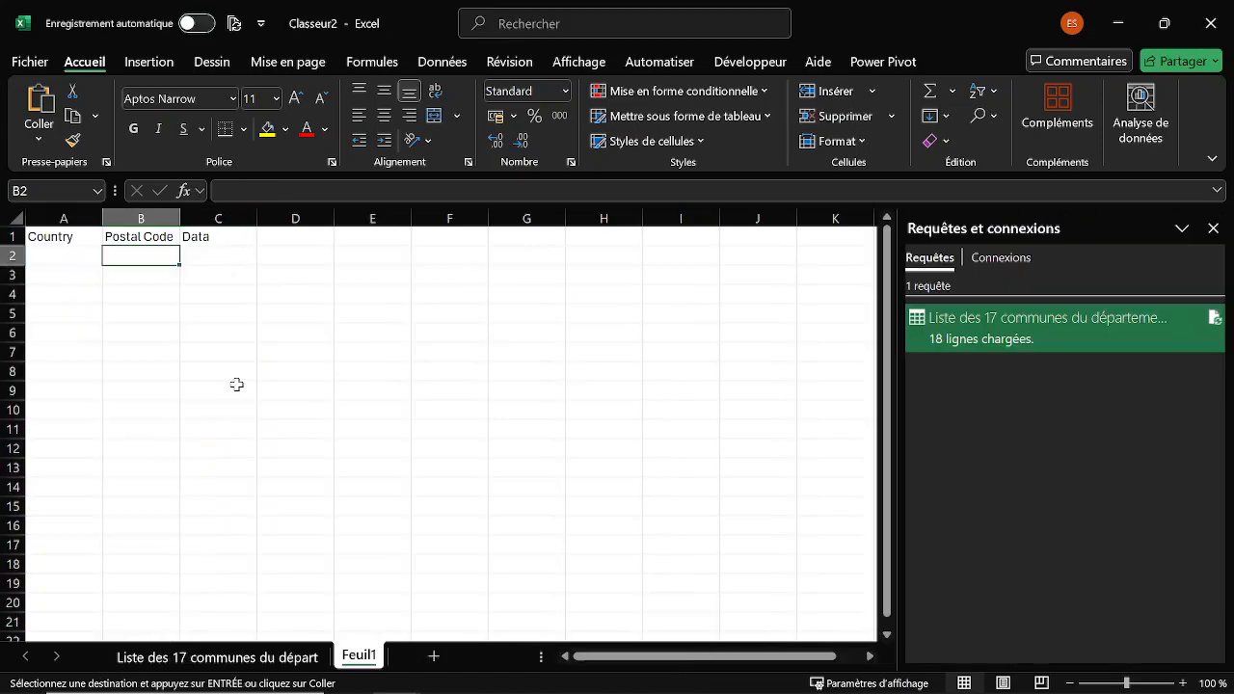
click(240, 658)
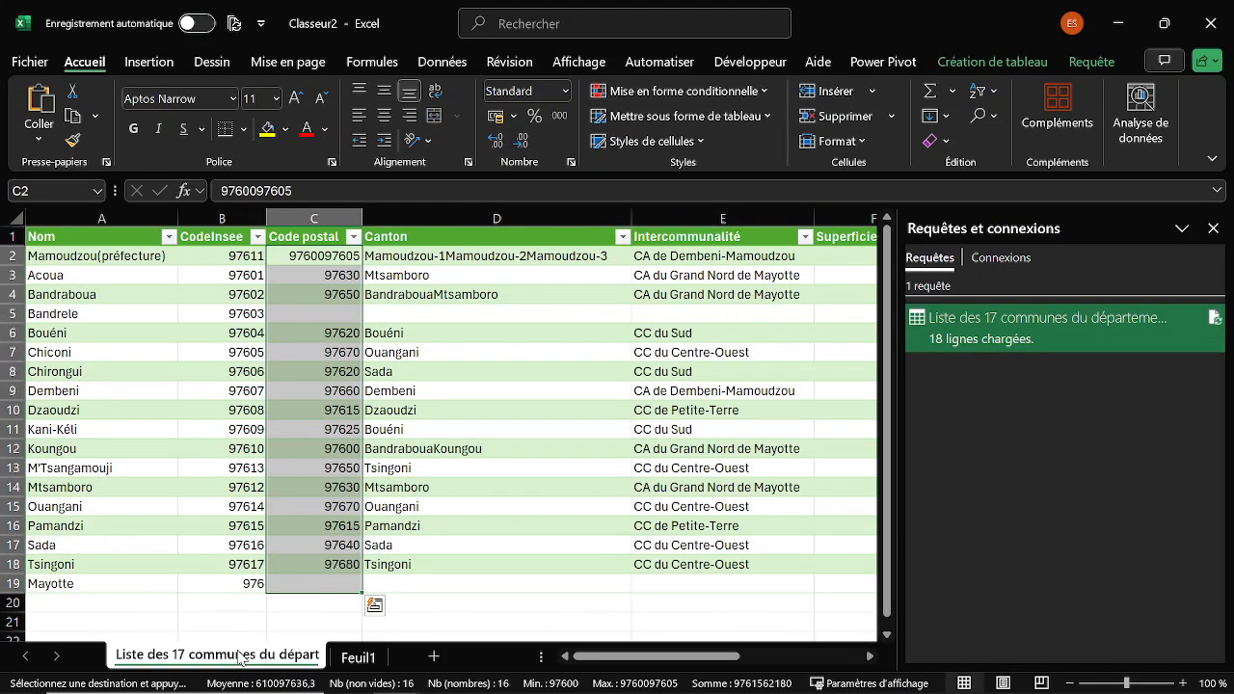
key(ctrl+c)
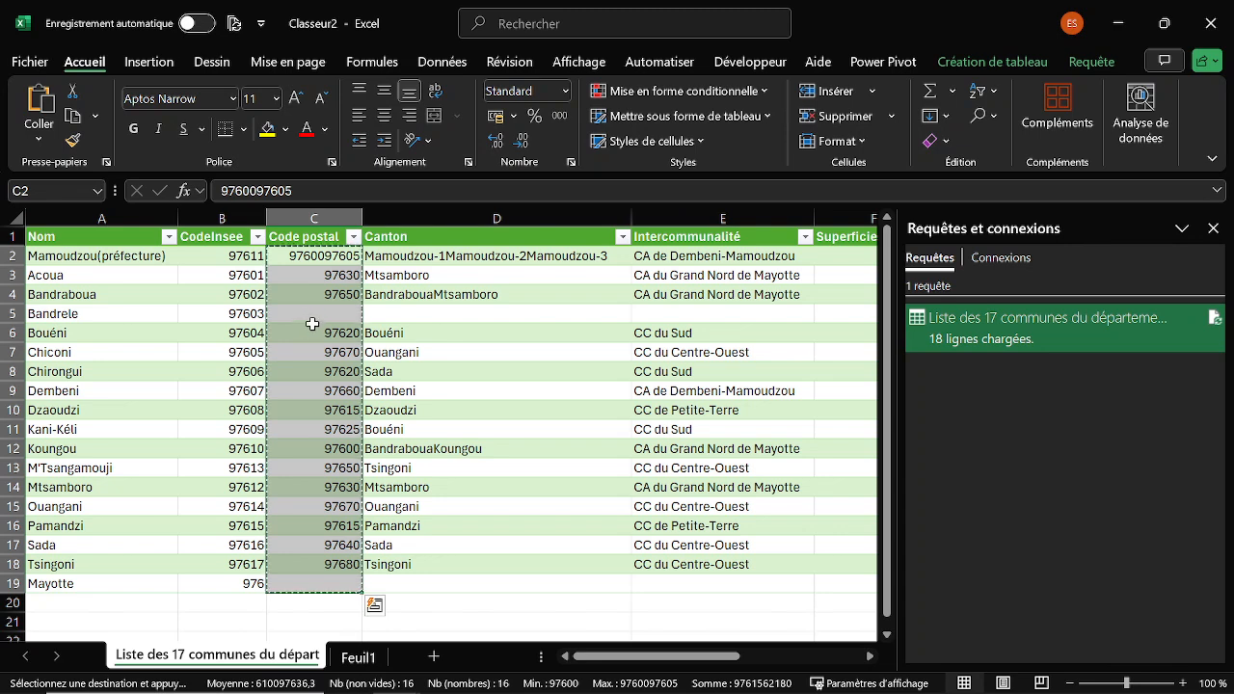
click(359, 658)
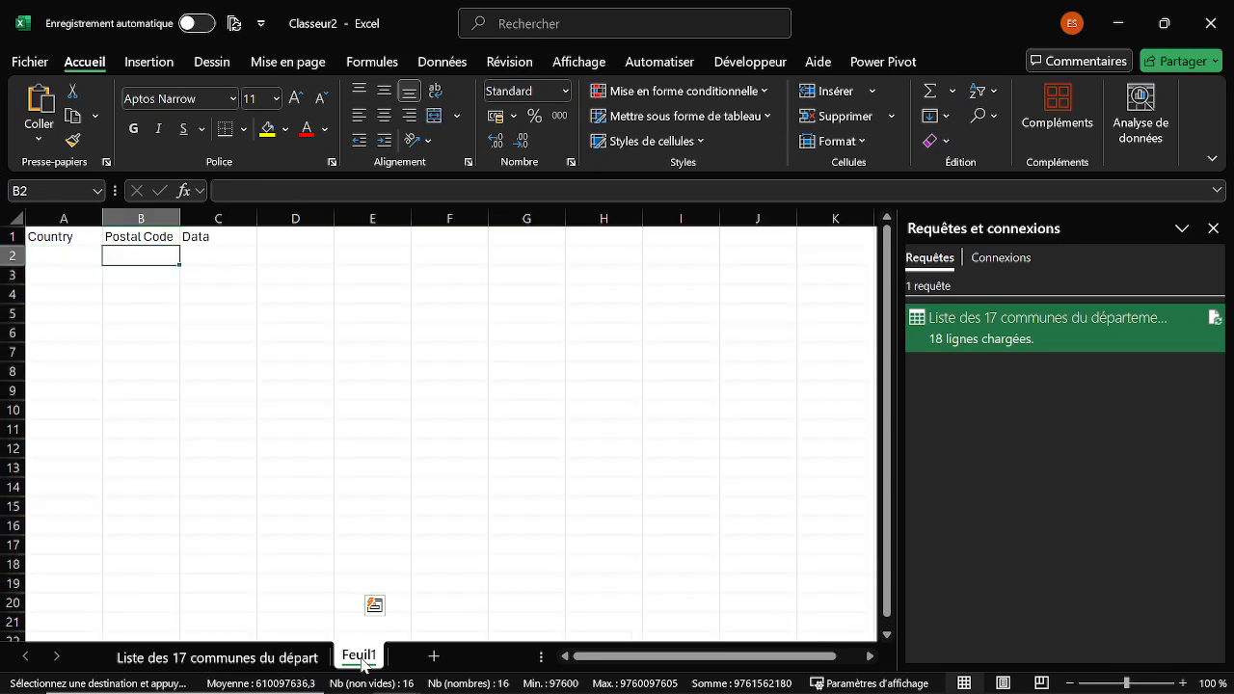
key(ctrl+v)
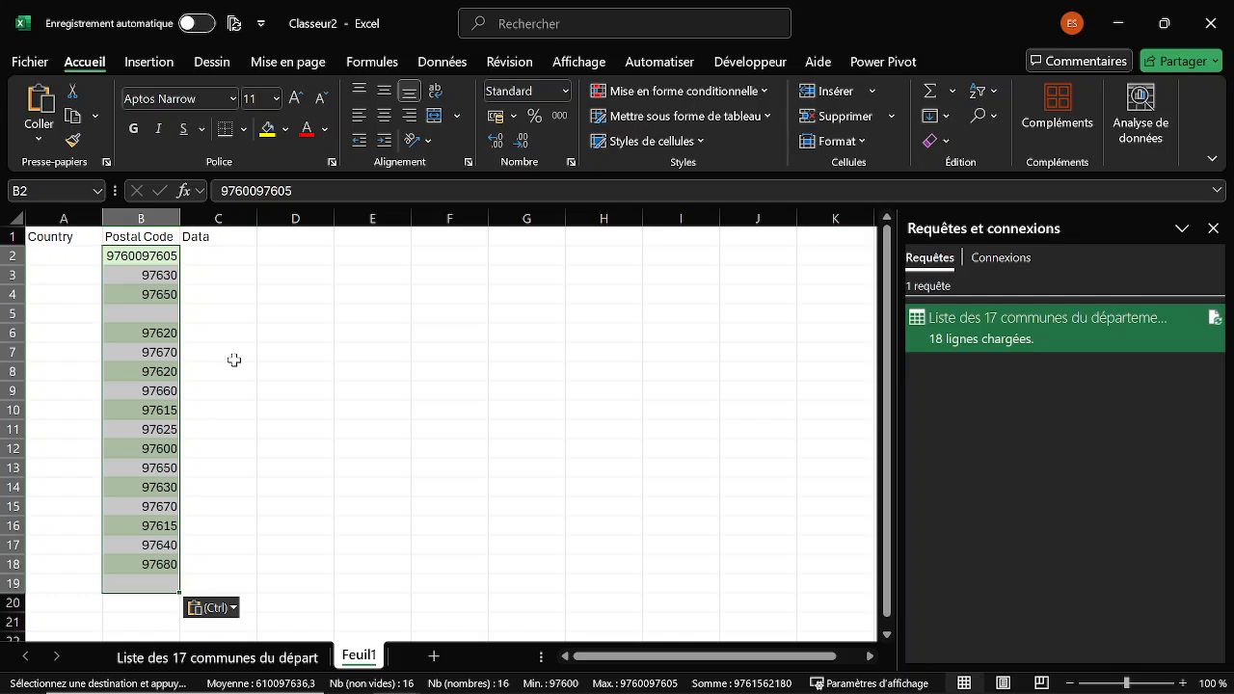
Clear the pasted postal codes and paste them again from cell B2 as values only.
key(Delete)
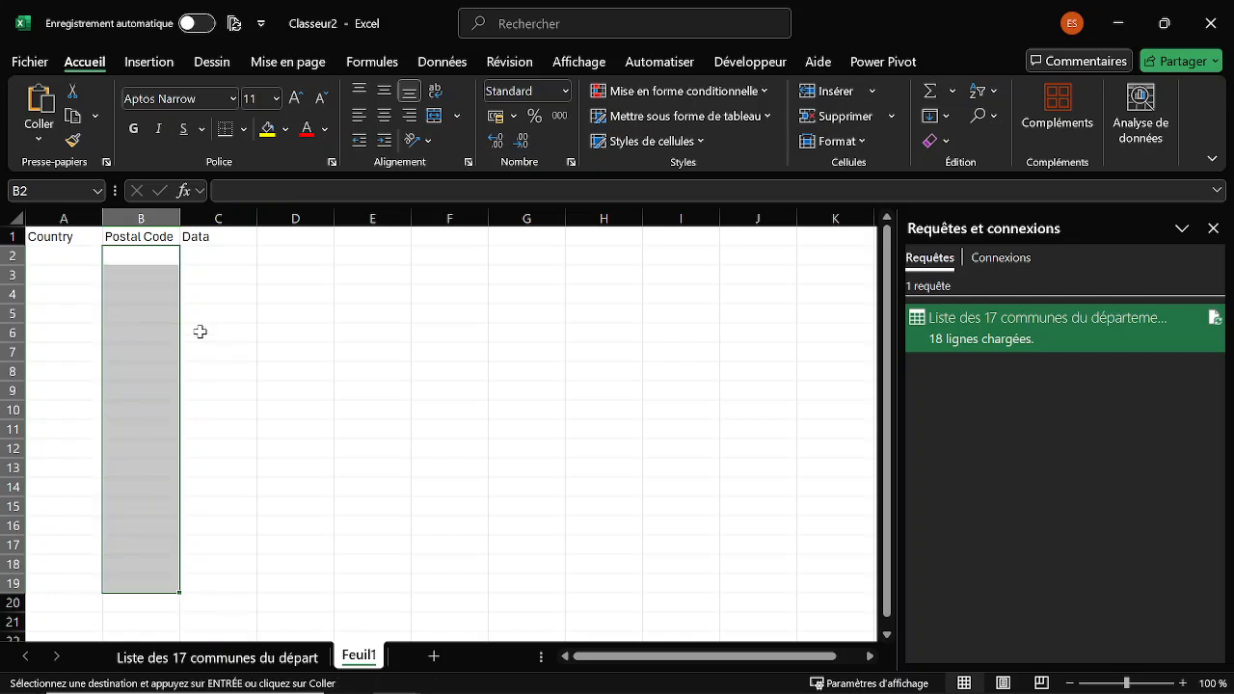
click(140, 255)
right_click(140, 255)
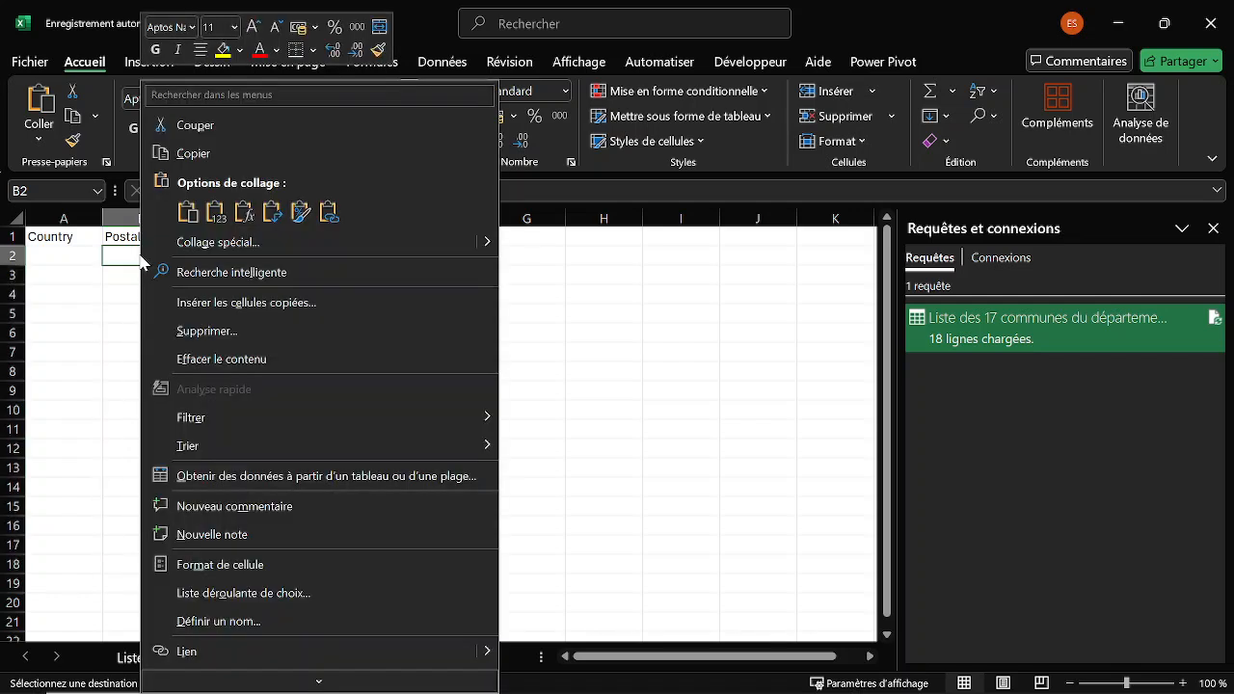
click(214, 209)
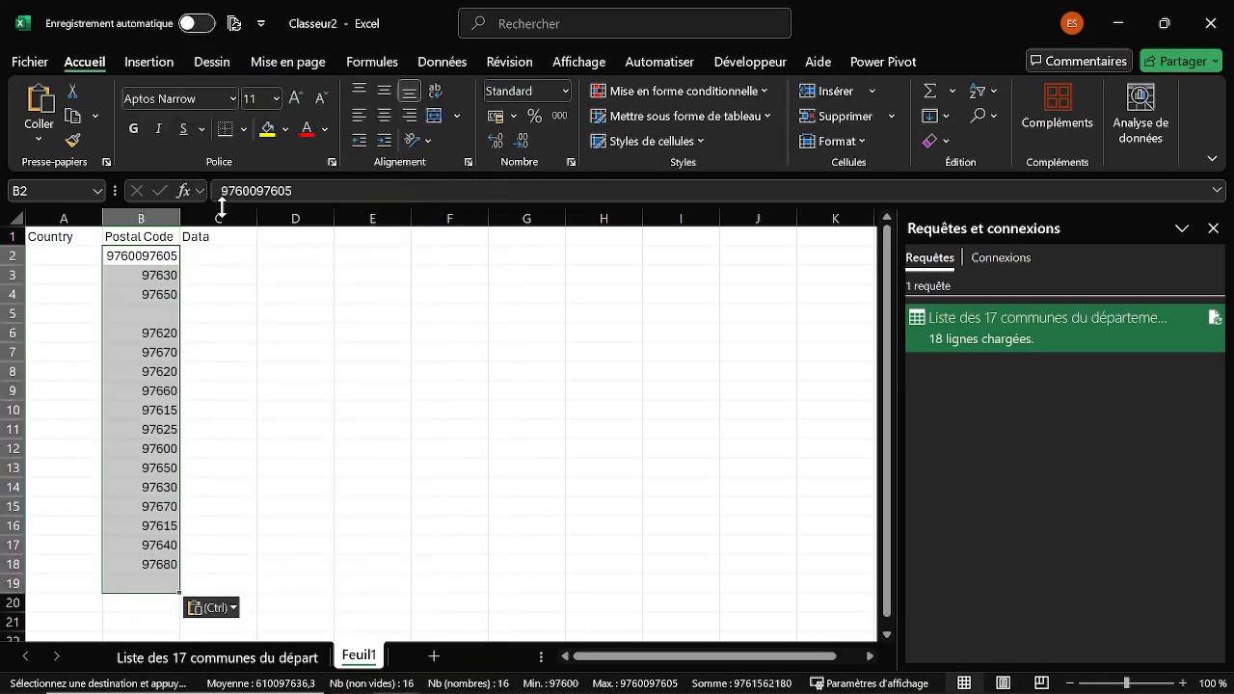
Move the postal codes in B3:B4 down one row and split B2 into 97600 in B2 and 97605 in B3.
click(151, 275)
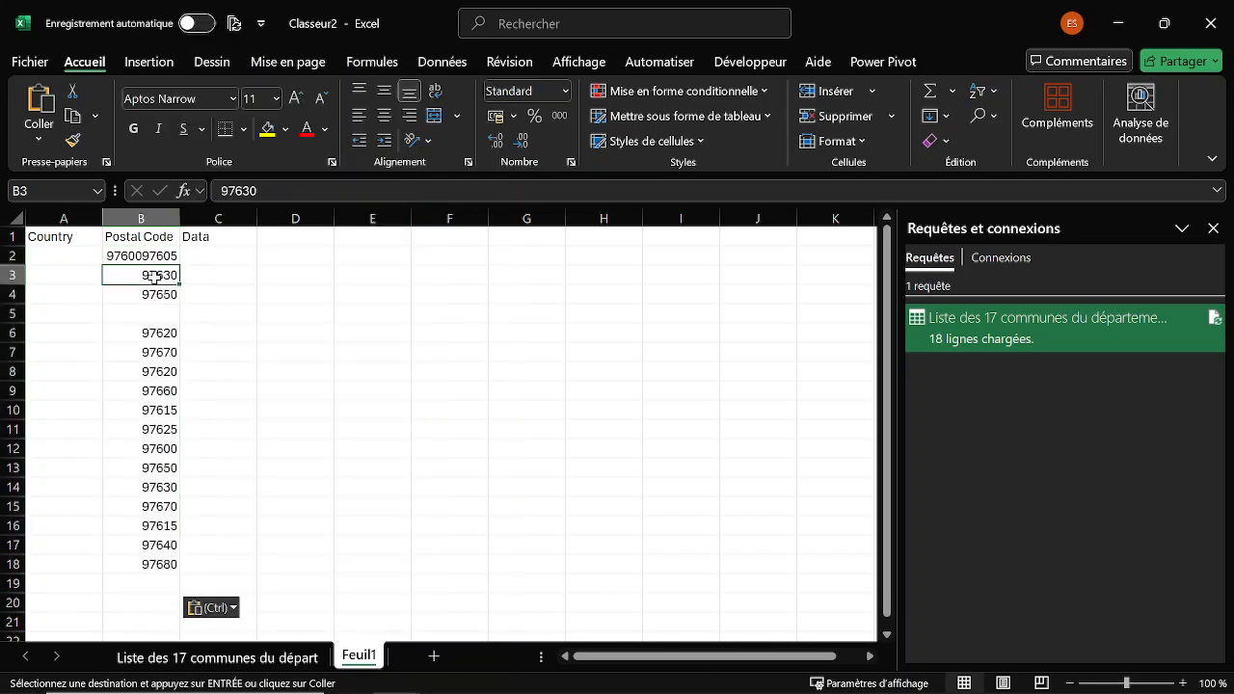
drag(151, 275, 147, 326)
click(143, 254)
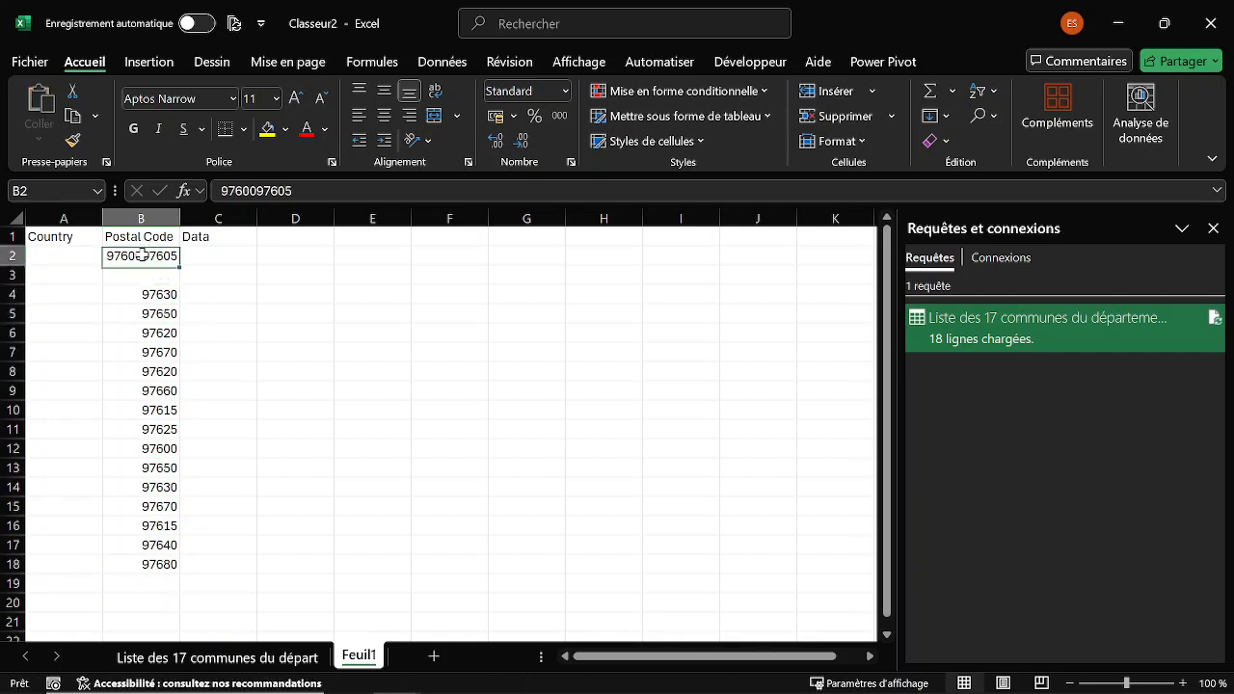
drag(258, 191, 307, 191)
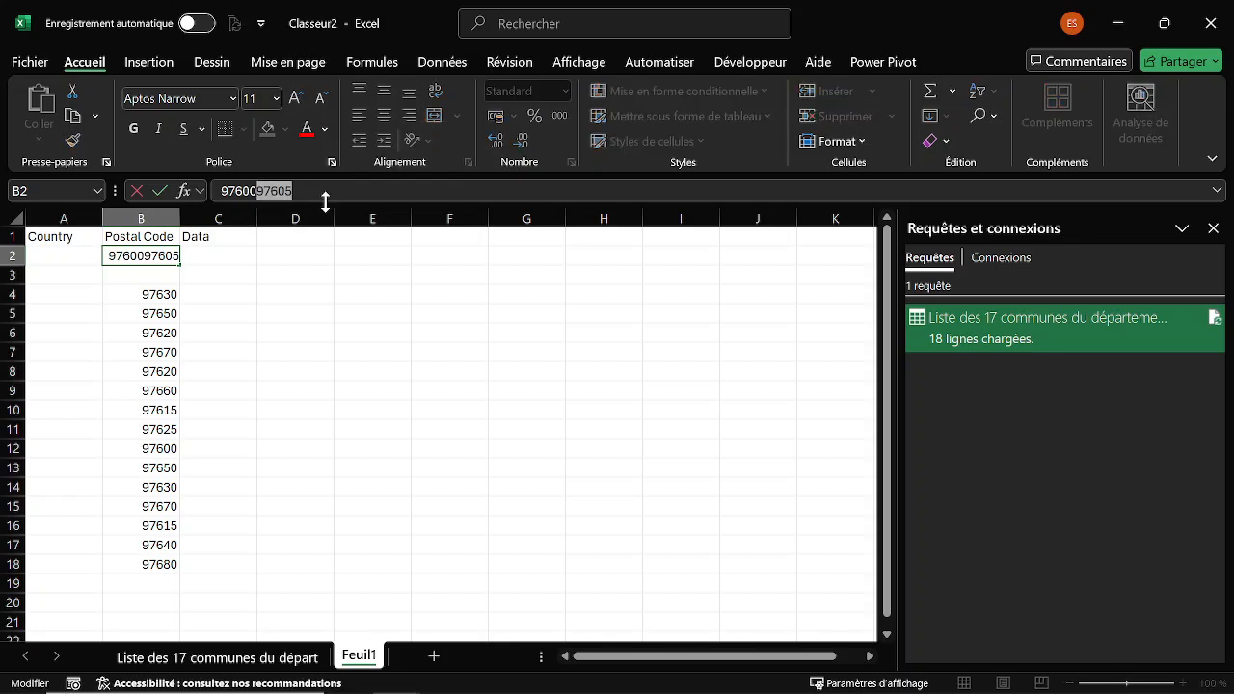
key(ctrl+x)
click(136, 278)
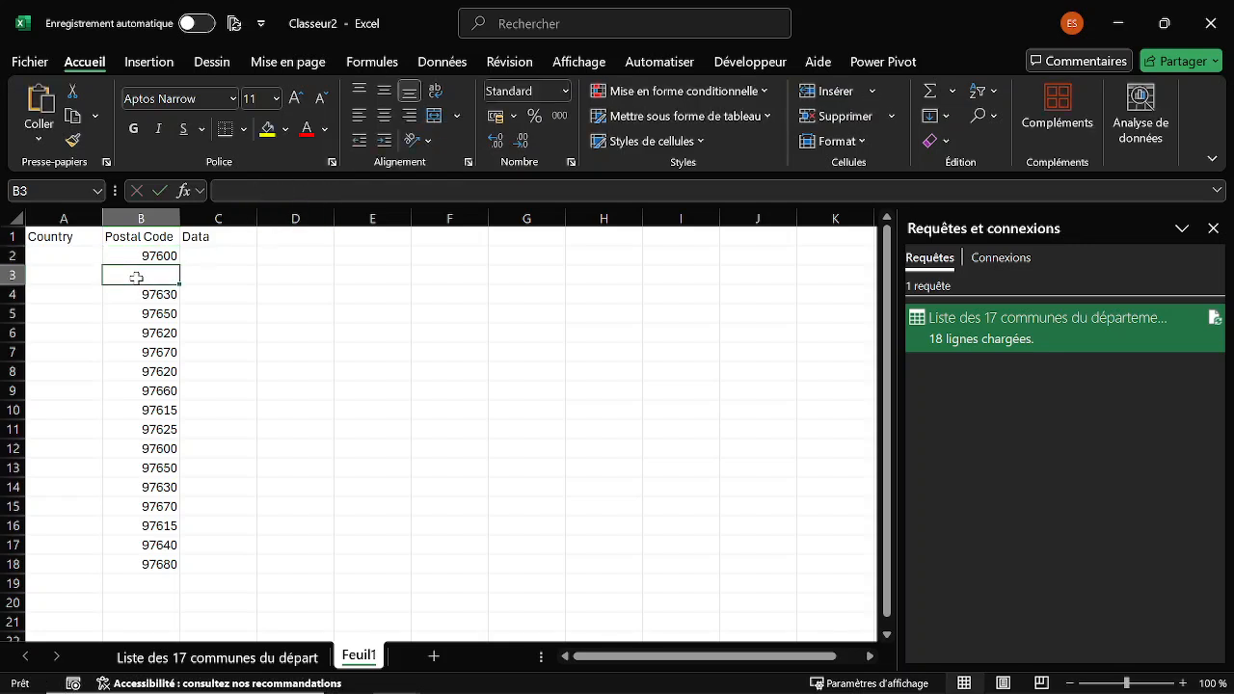
key(ctrl+v)
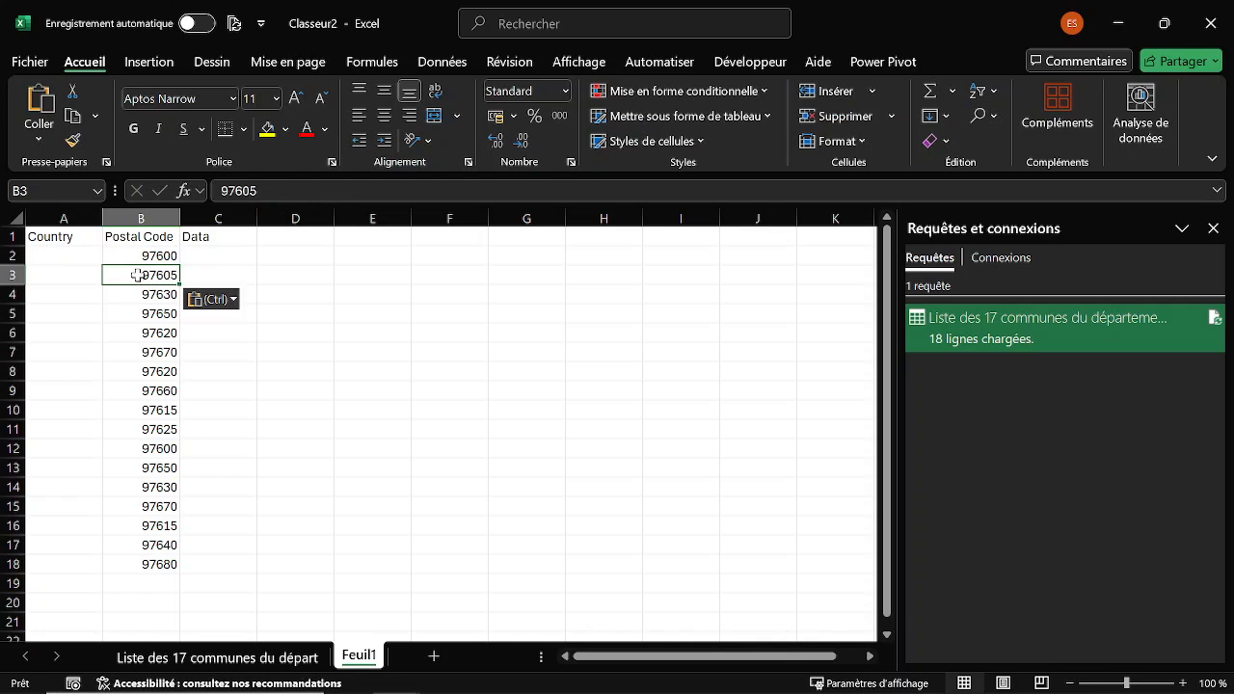
Enter Mayotte as the country in A2 and fill it down to A18.
click(83, 256)
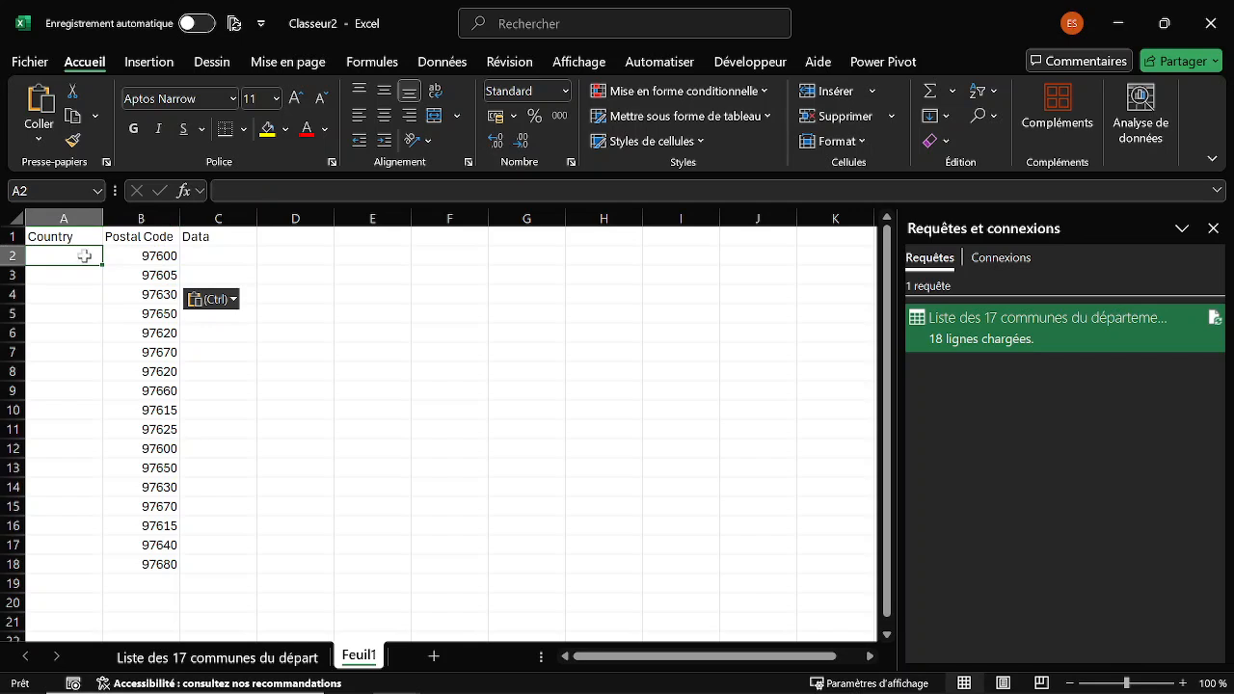
text(Mayotte)
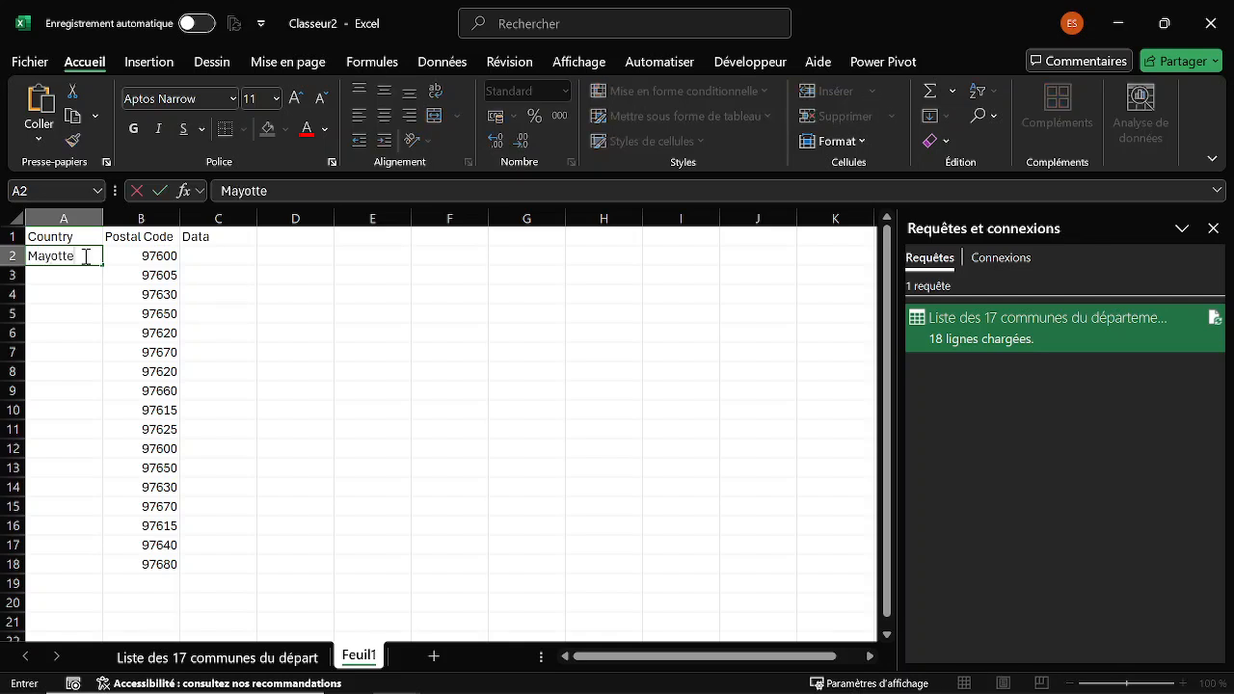
key(ctrl+Return)
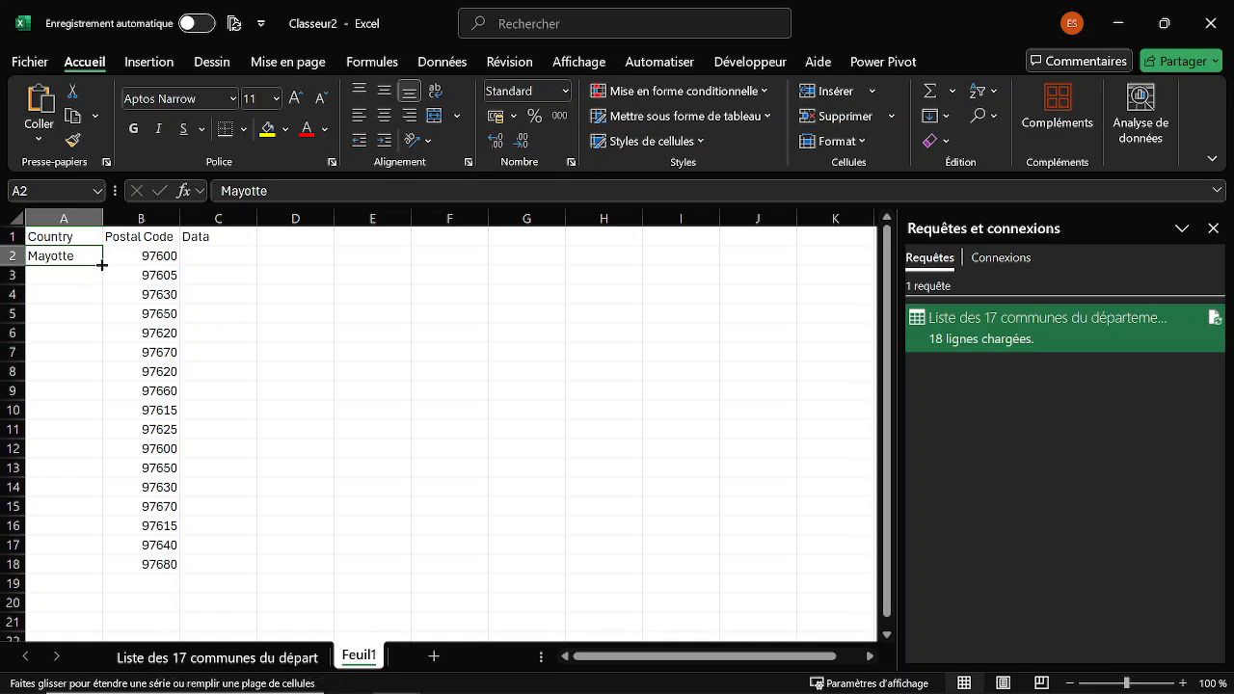
double_click(102, 264)
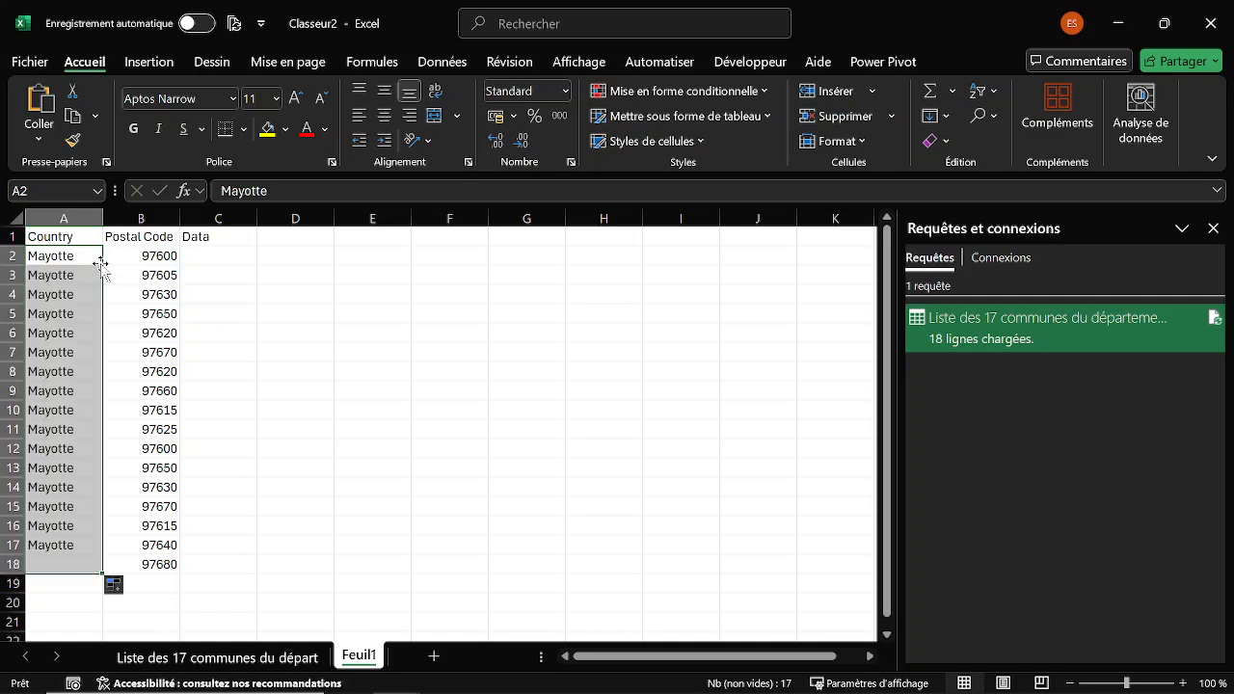
click(166, 256)
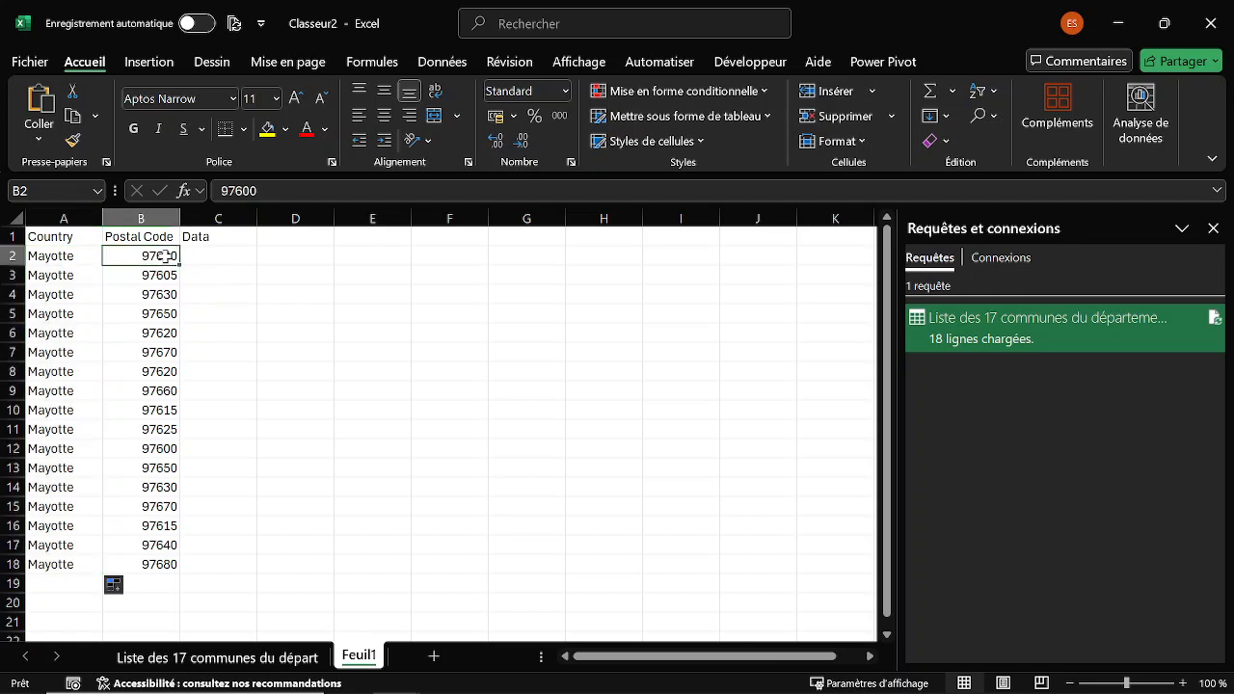
drag(86, 264, 87, 294)
Copy the Data column's values from the Video01 sheet of the other Mayotte workbook.
click(240, 252)
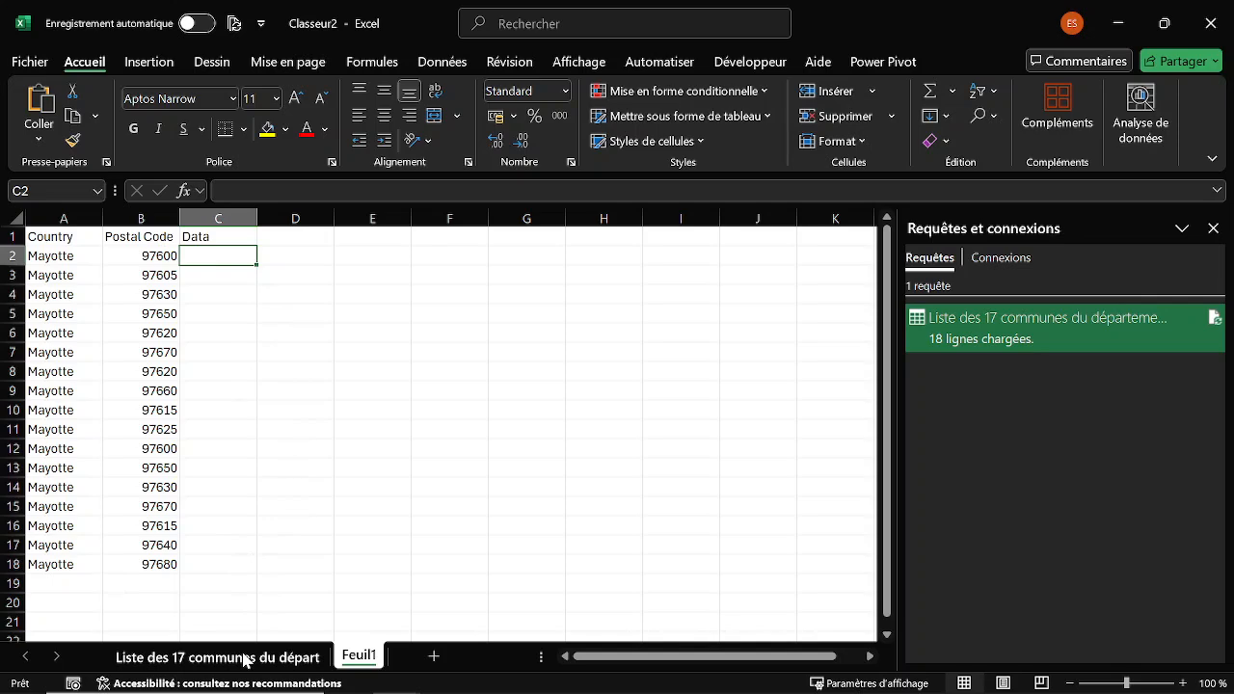
click(244, 660)
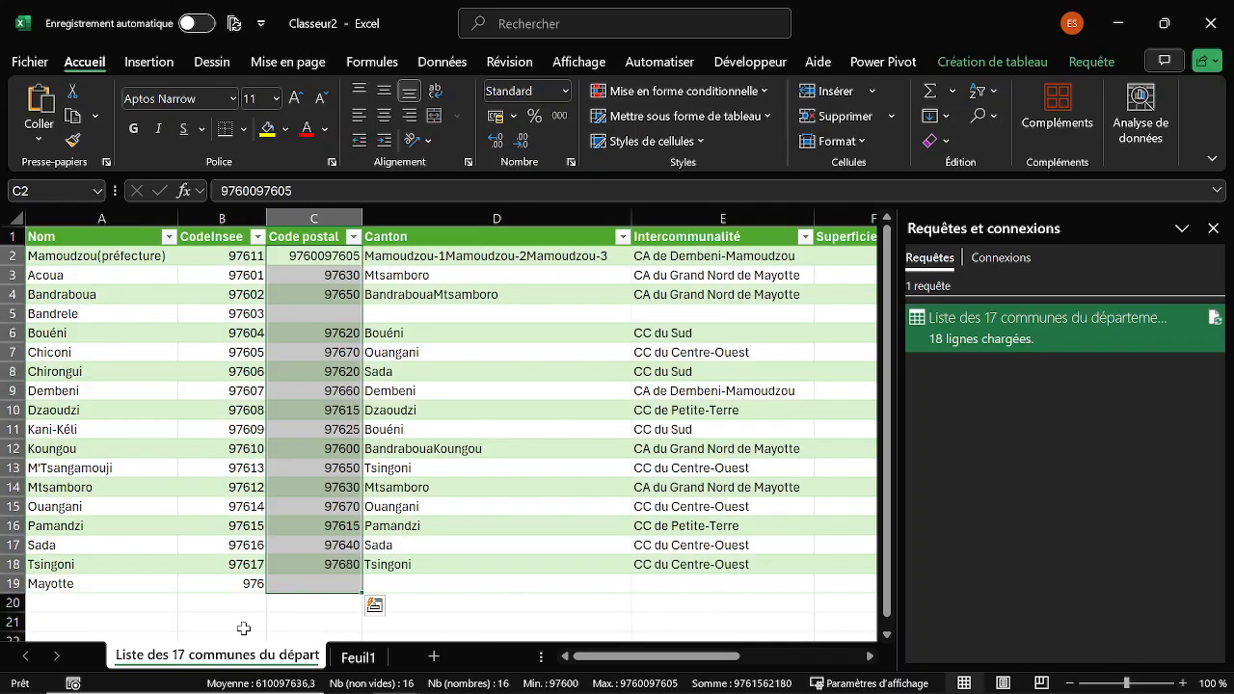
click(355, 656)
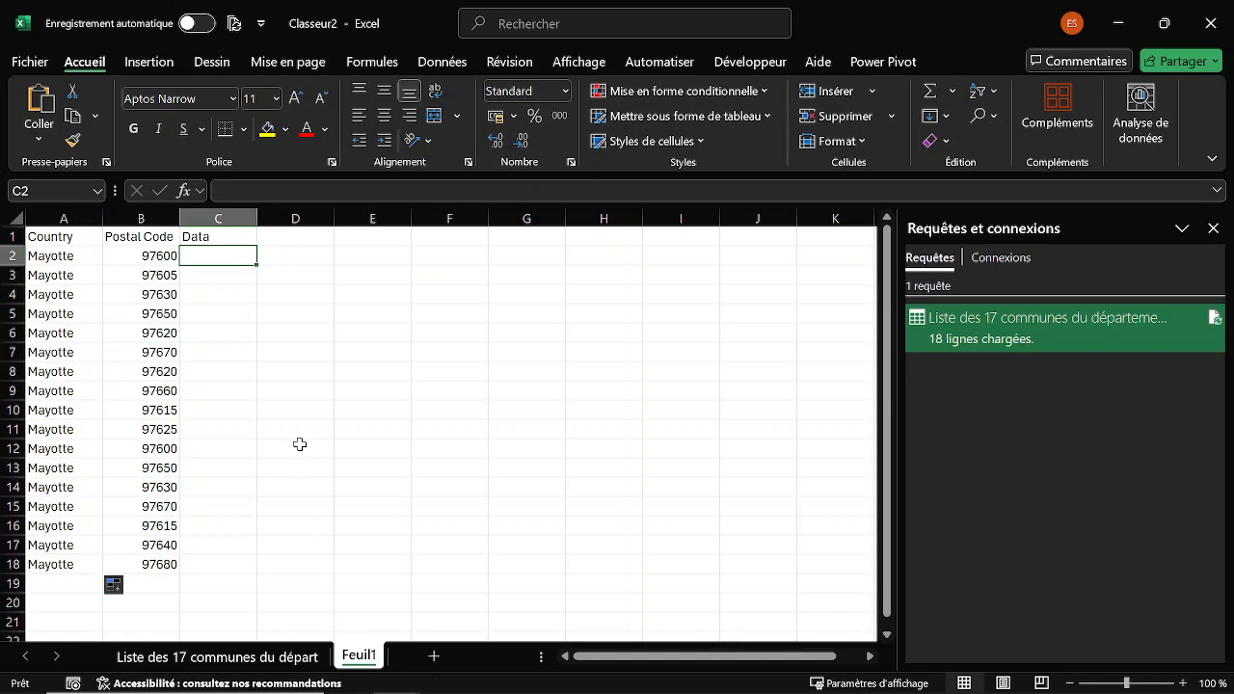
key(alt+Tab)
key(alt+Tab)
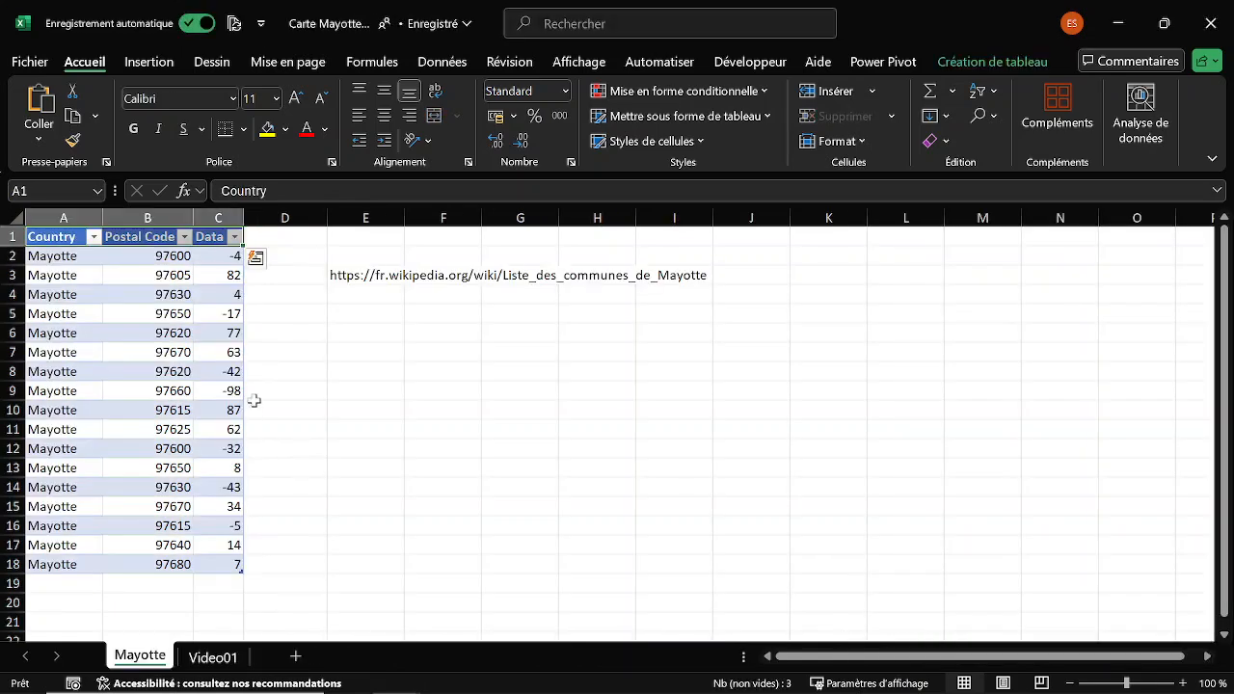
click(213, 657)
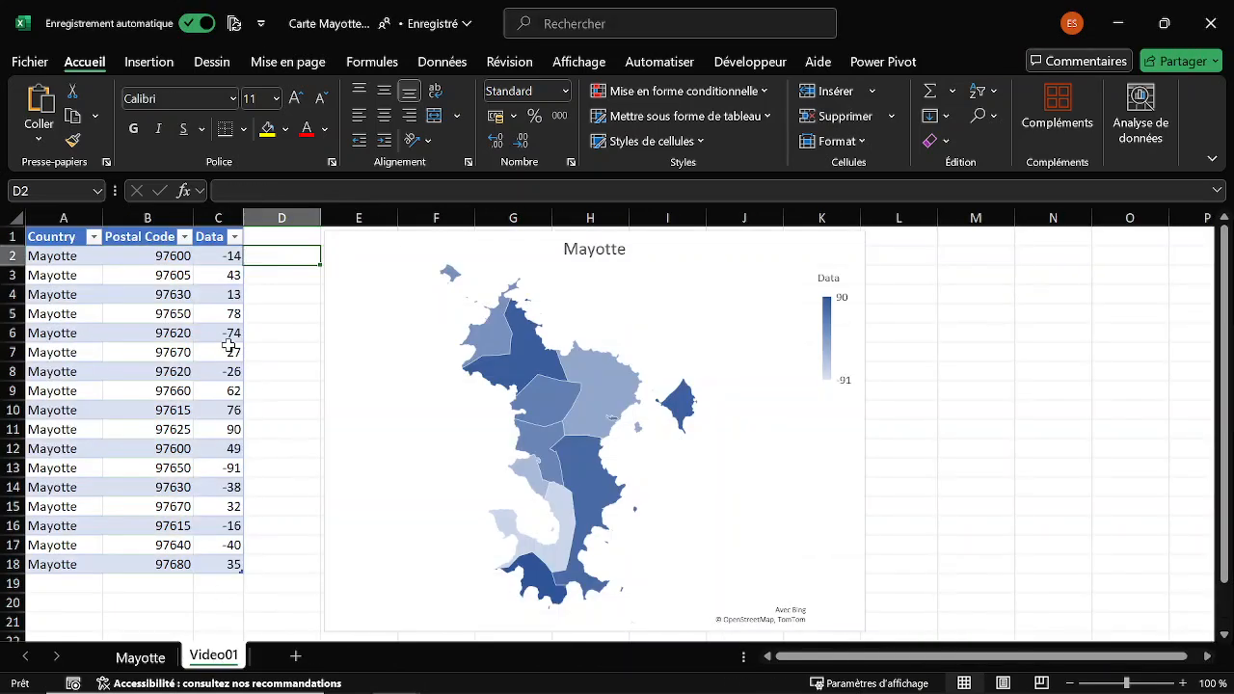
click(209, 225)
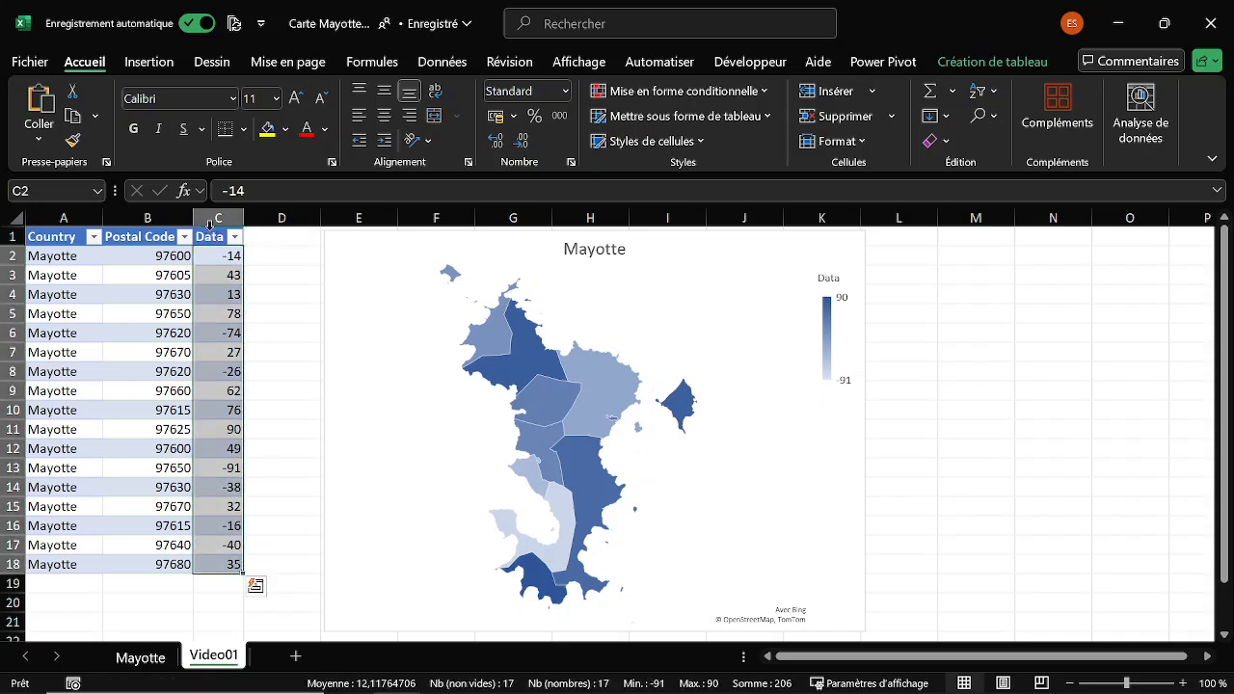
key(ctrl+c)
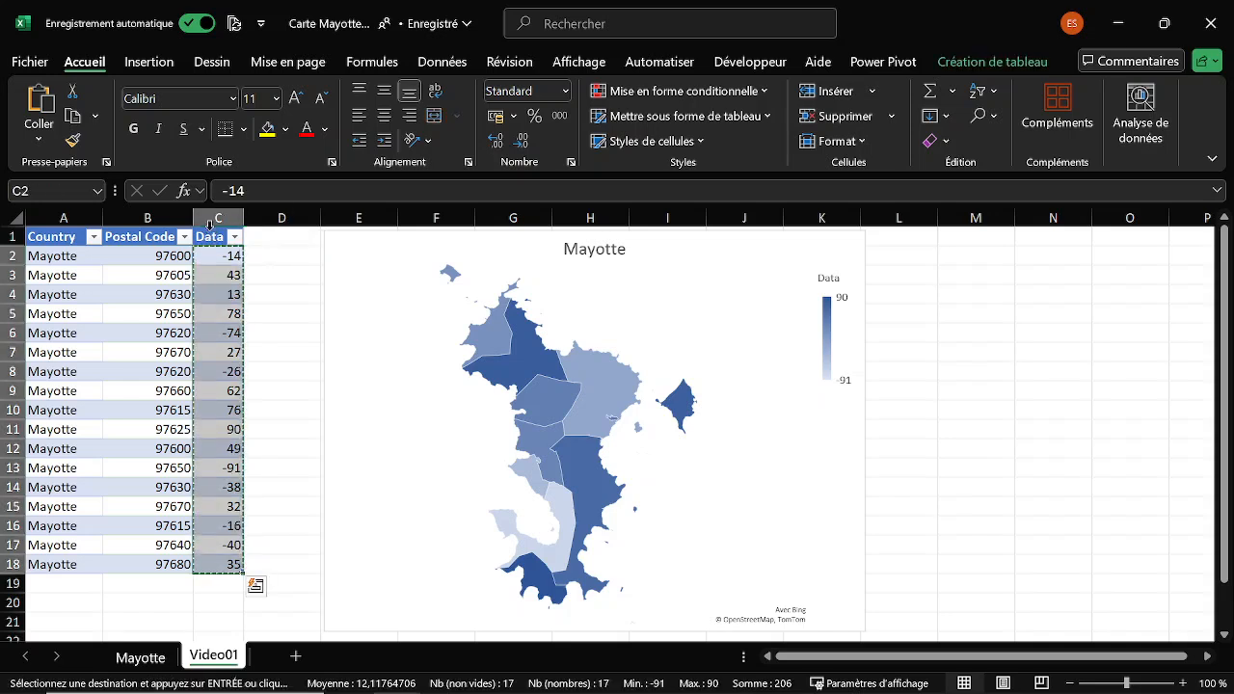
Paste the copied data as values only from cell C2 of Feuil1 in Classeur2 and close the queries and connections pane.
key(alt+Tab)
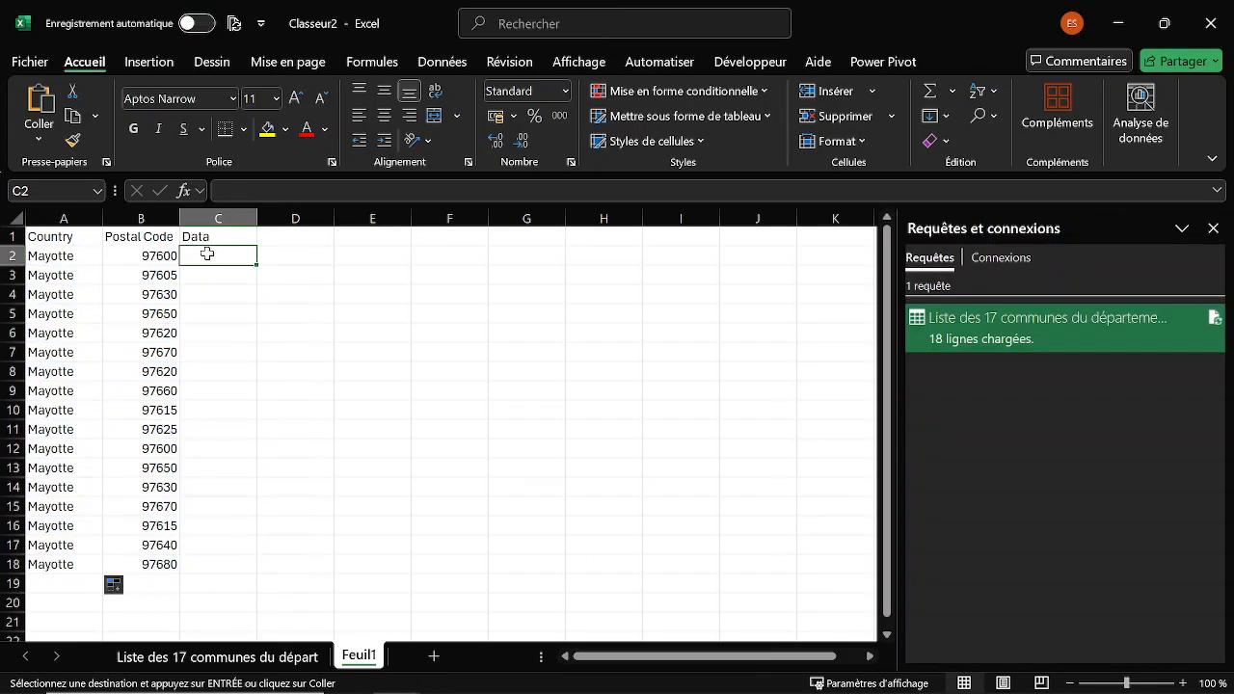
right_click(207, 254)
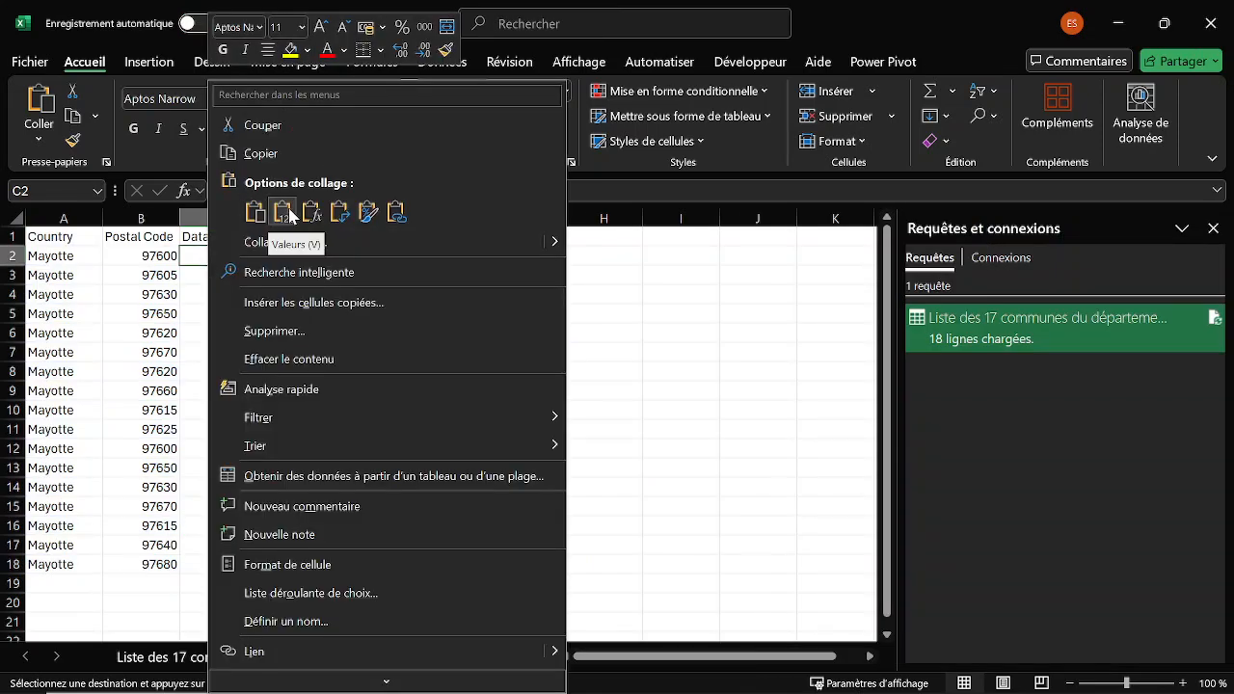
click(282, 212)
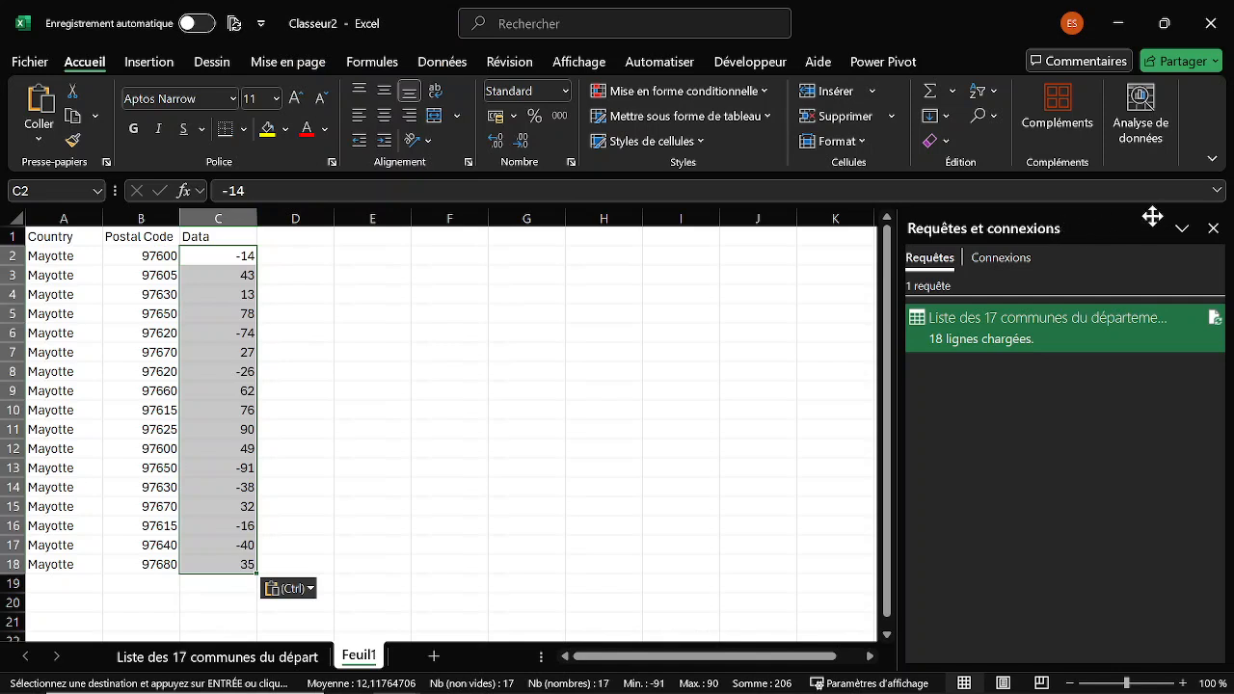
click(1213, 228)
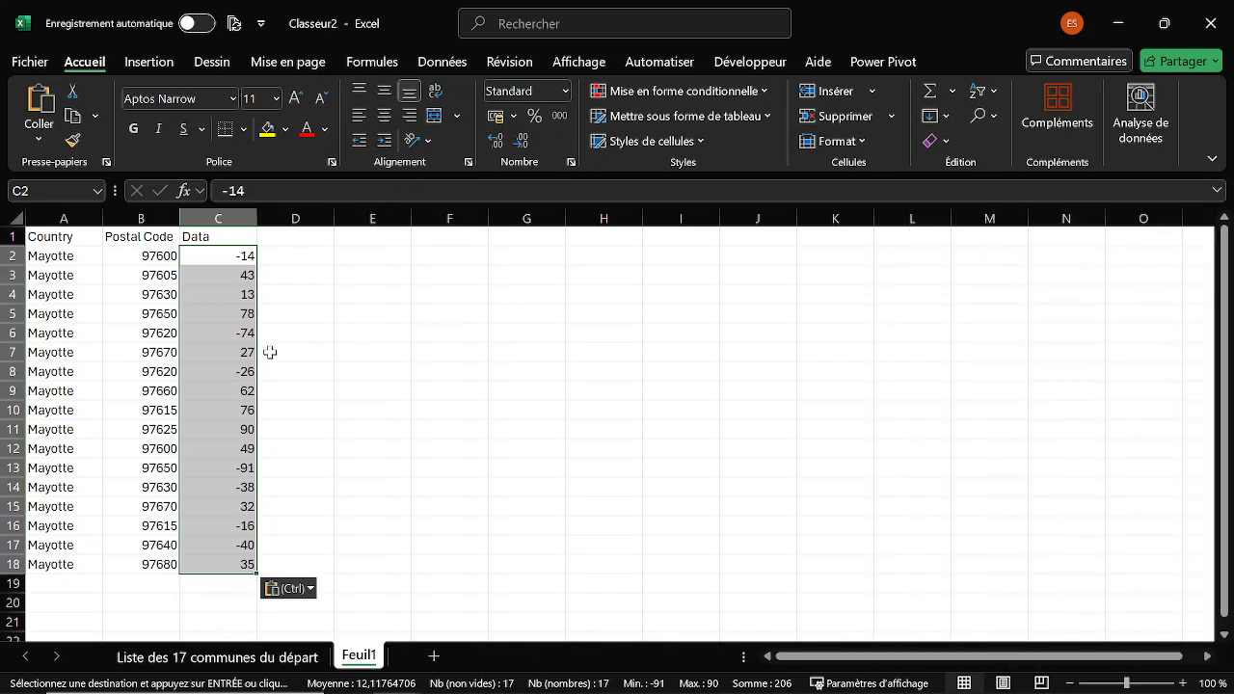
Convert the range A1:C18 into an Excel table with a header row.
click(162, 331)
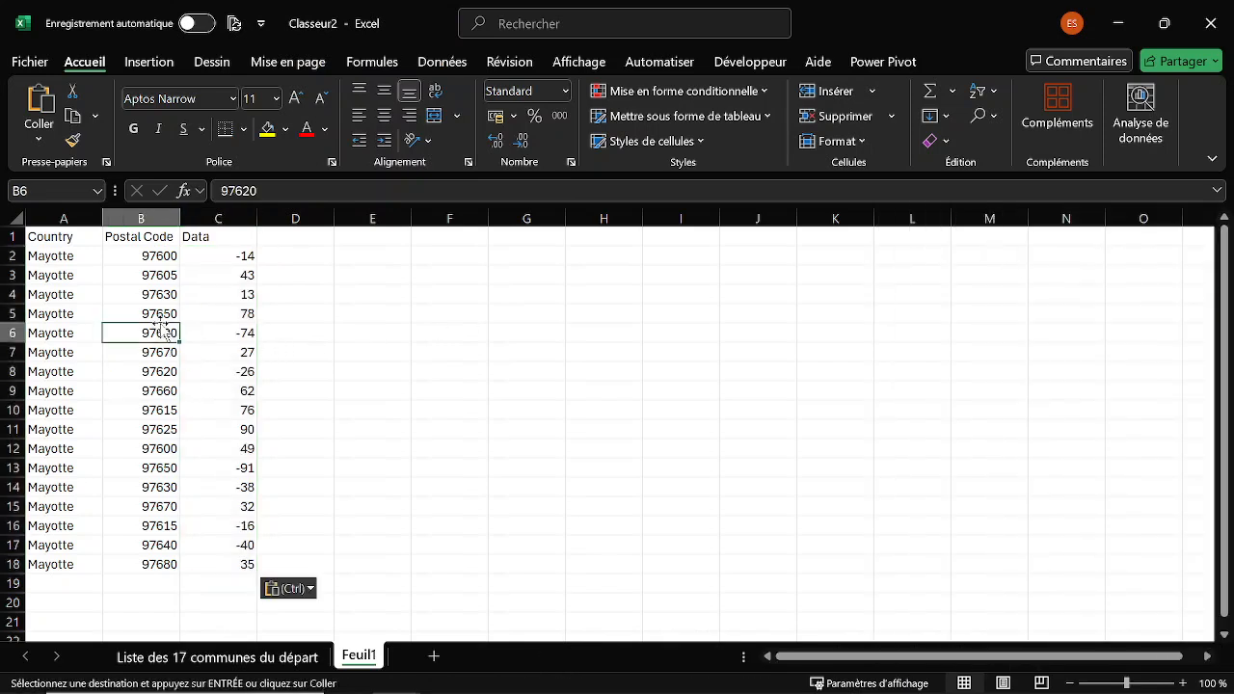
key(ctrl+t)
click(382, 353)
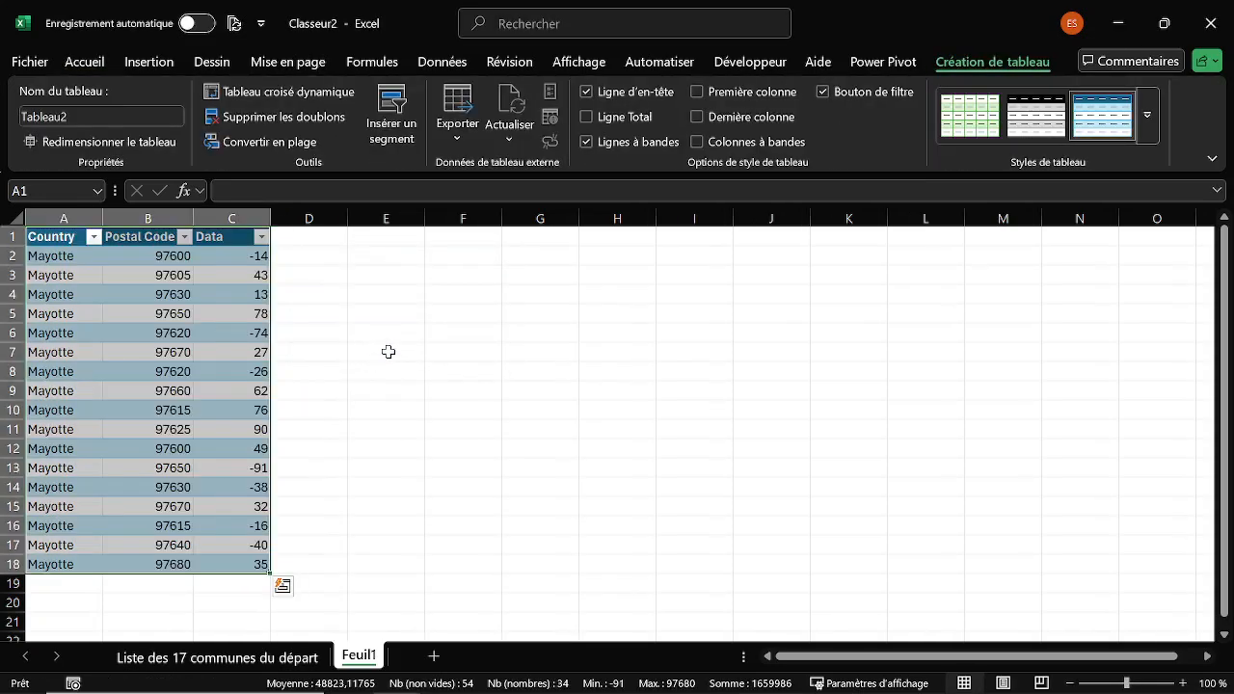
Insert a filled (choropleth) map chart from the table and stretch it vertically to span about rows 1 to 20.
click(150, 67)
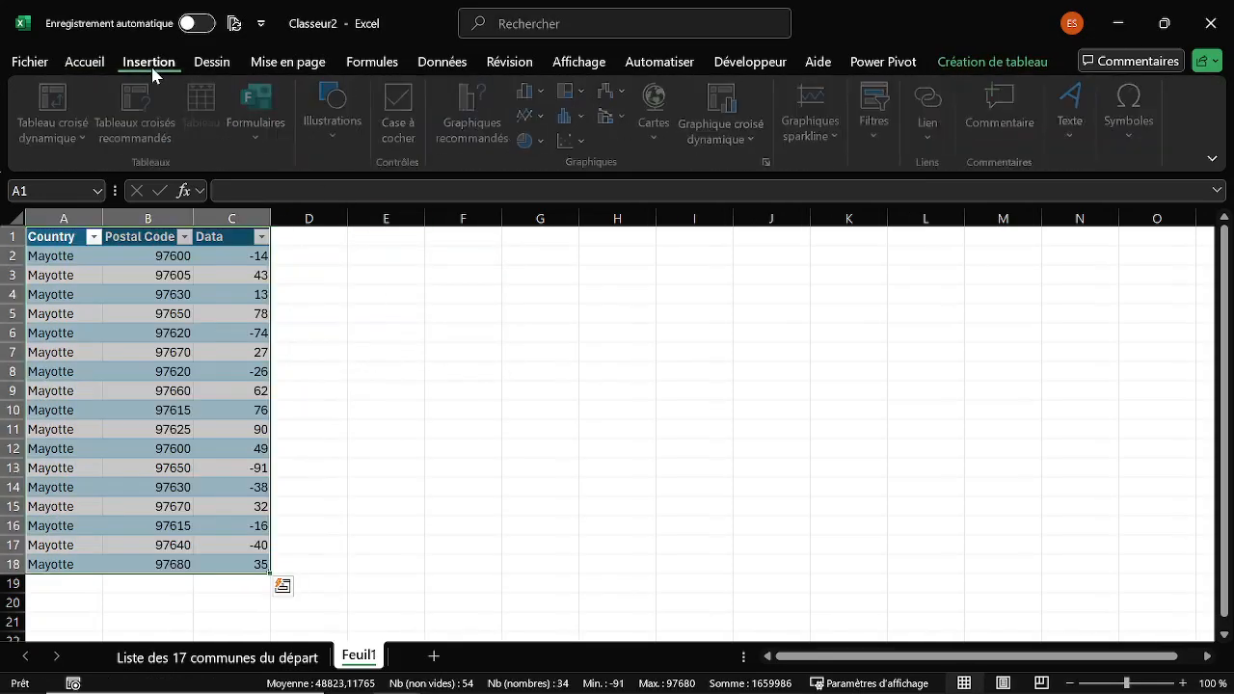
click(675, 129)
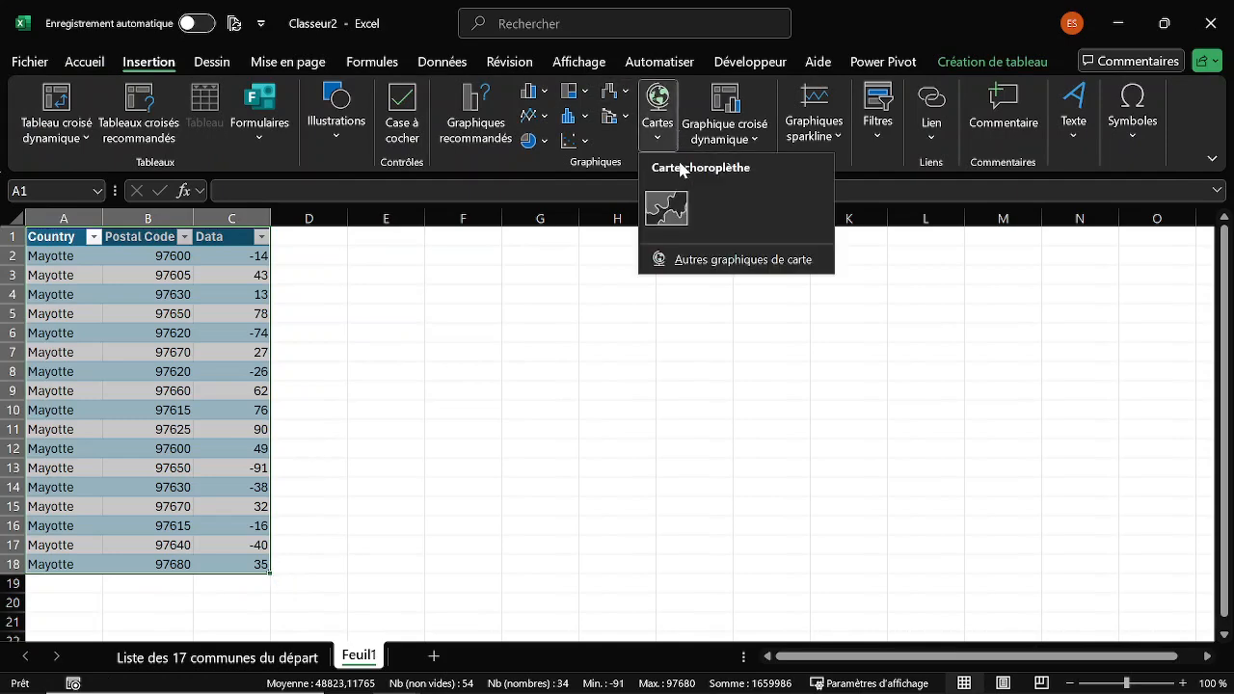
click(679, 200)
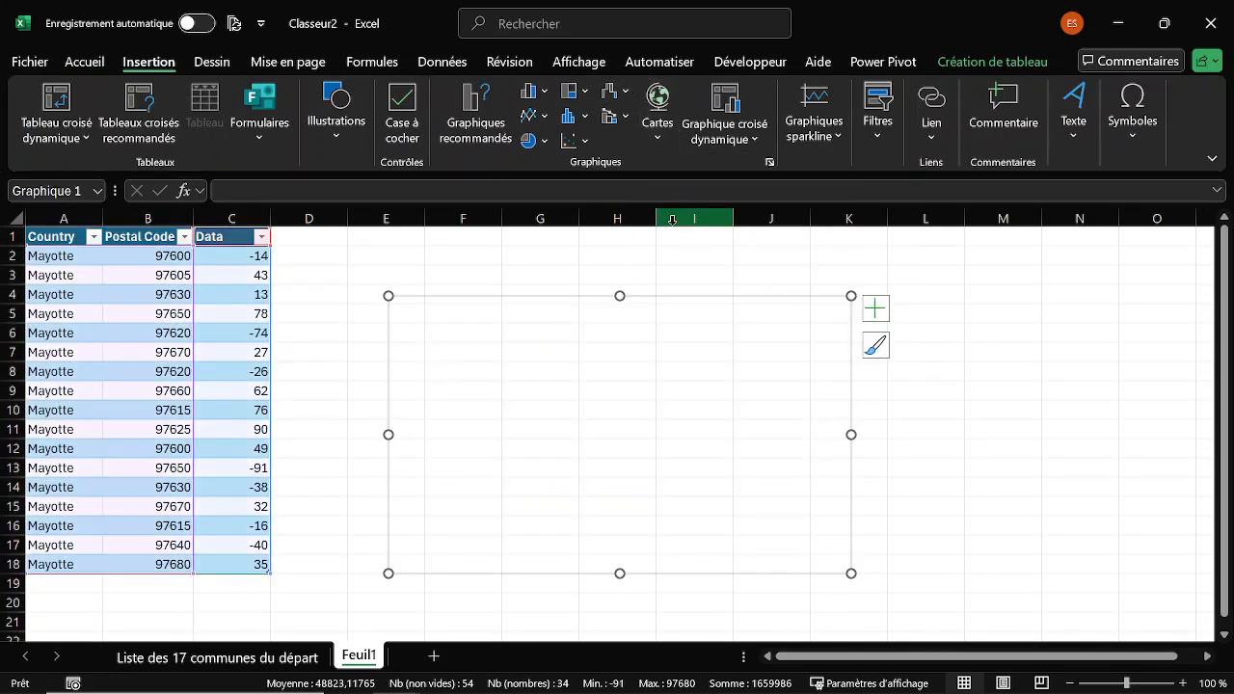
drag(619, 290, 622, 215)
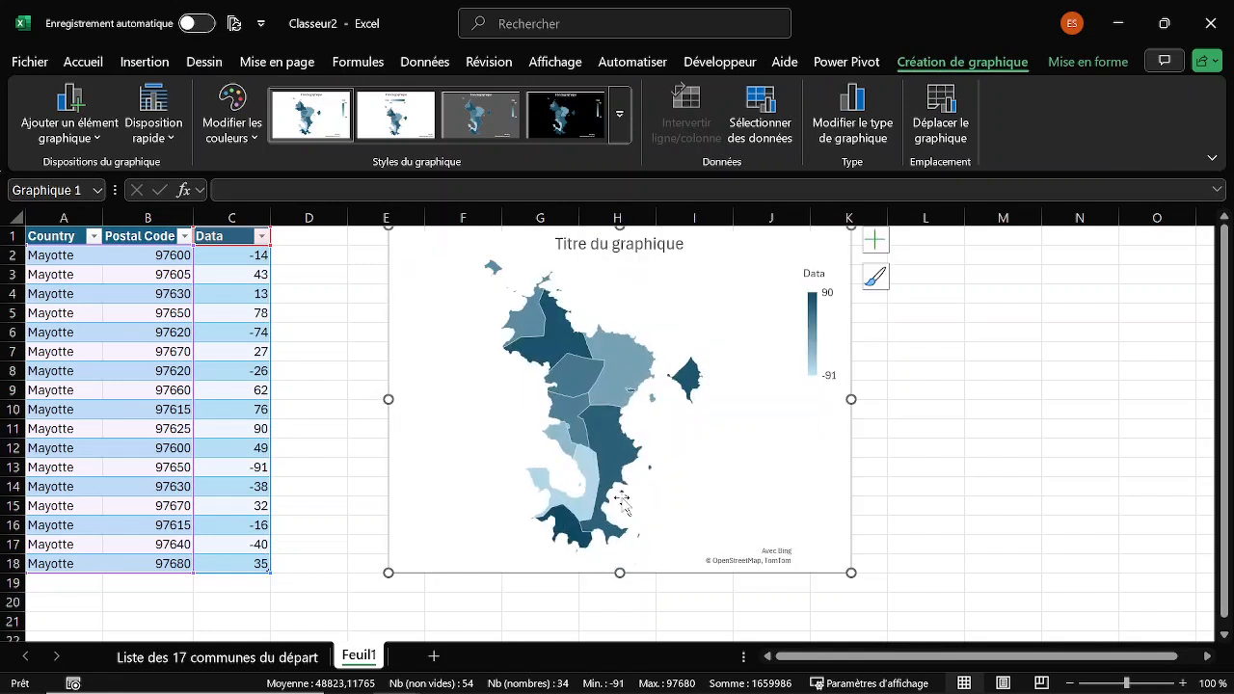
drag(620, 573, 622, 618)
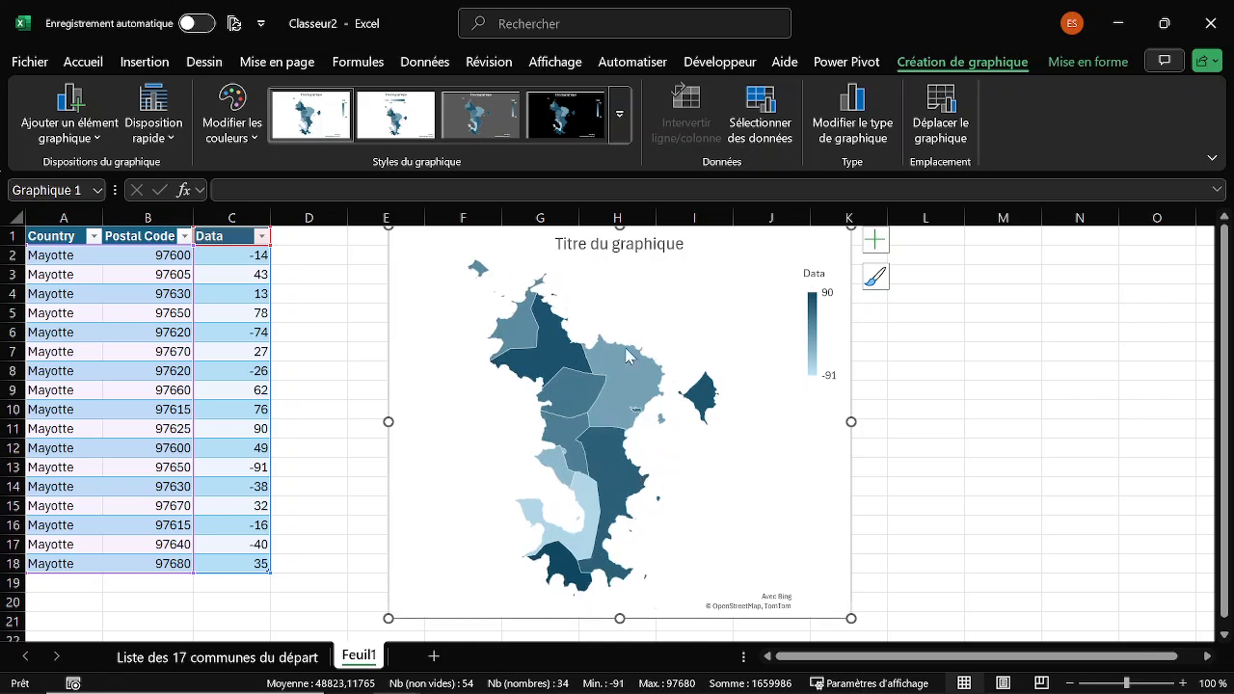
Change the map chart's title to Mayotte and close the title formatting pane.
click(600, 245)
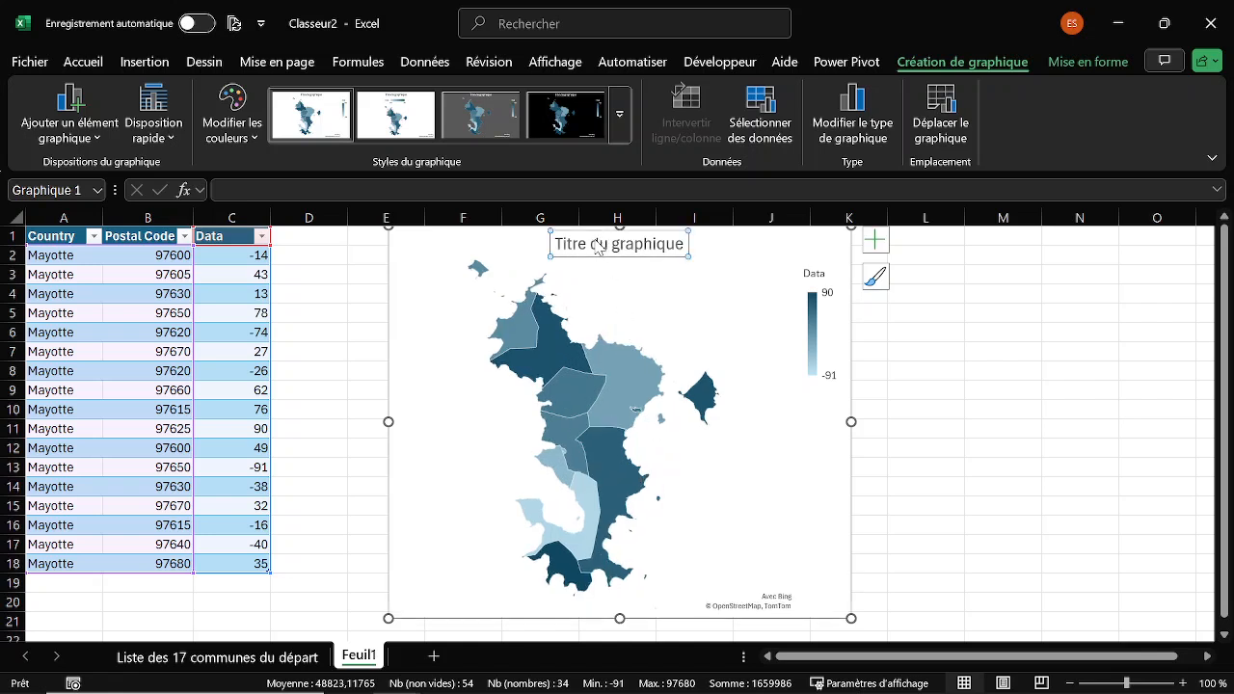
double_click(571, 246)
triple_click(568, 247)
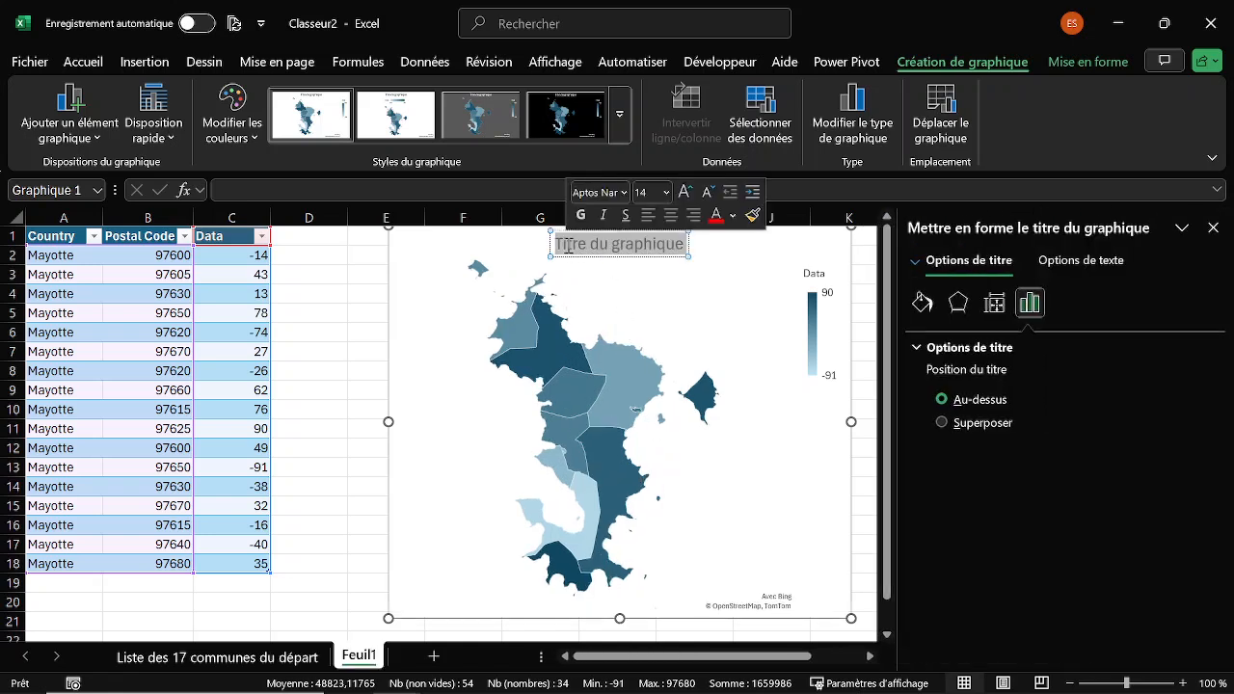
text(Mayo)
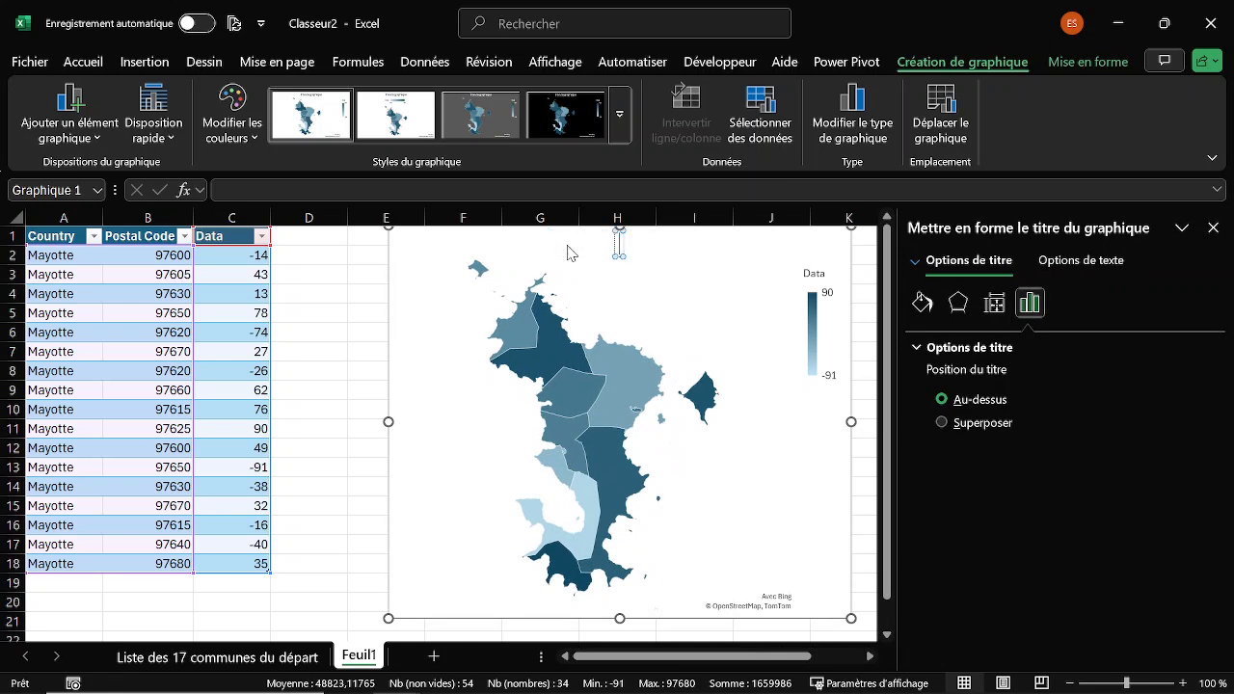
text(tte)
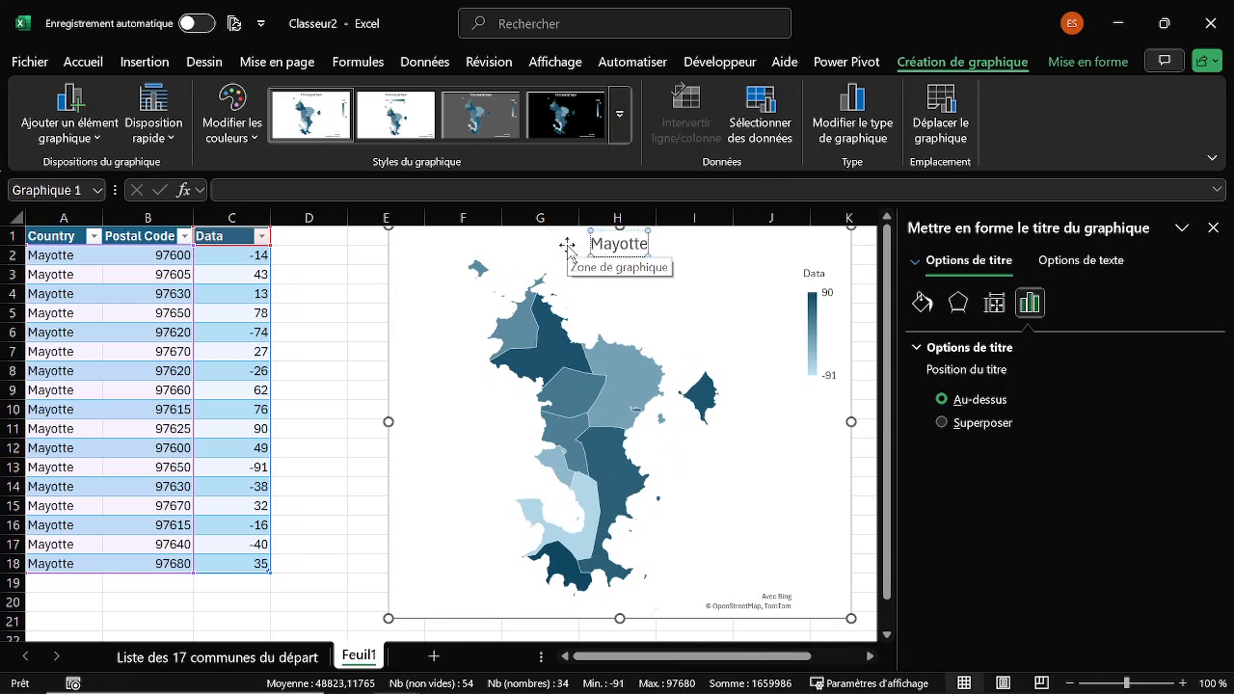
click(1215, 230)
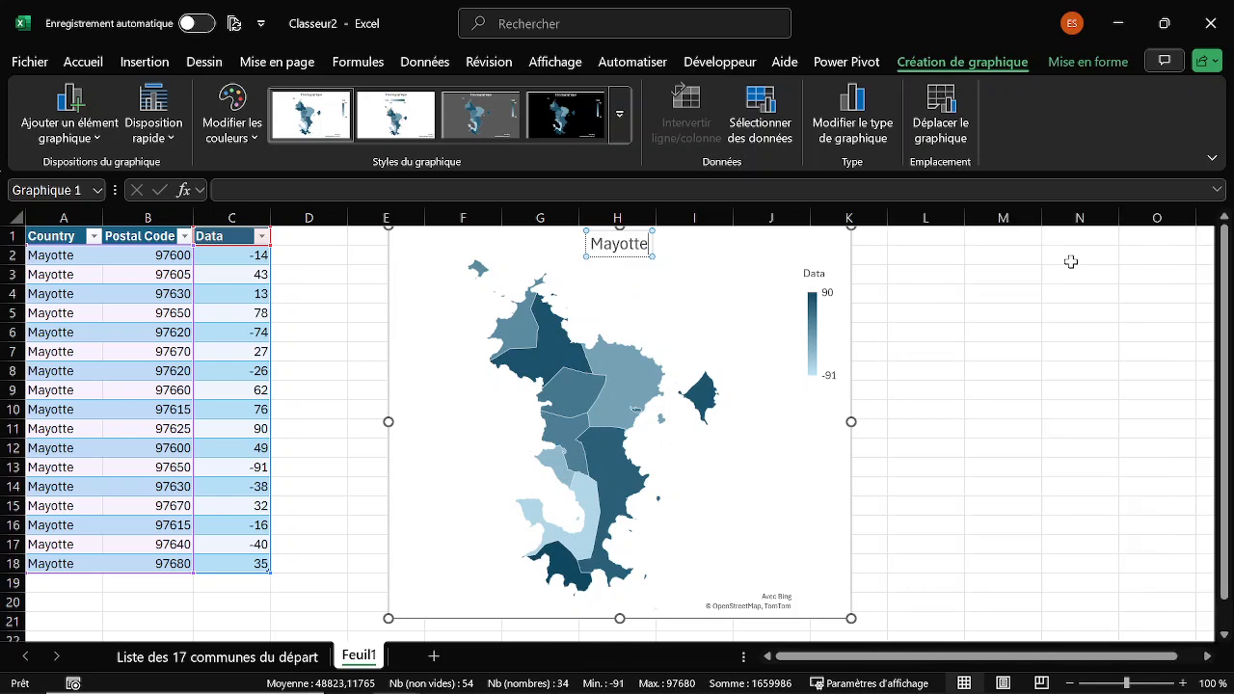
click(874, 295)
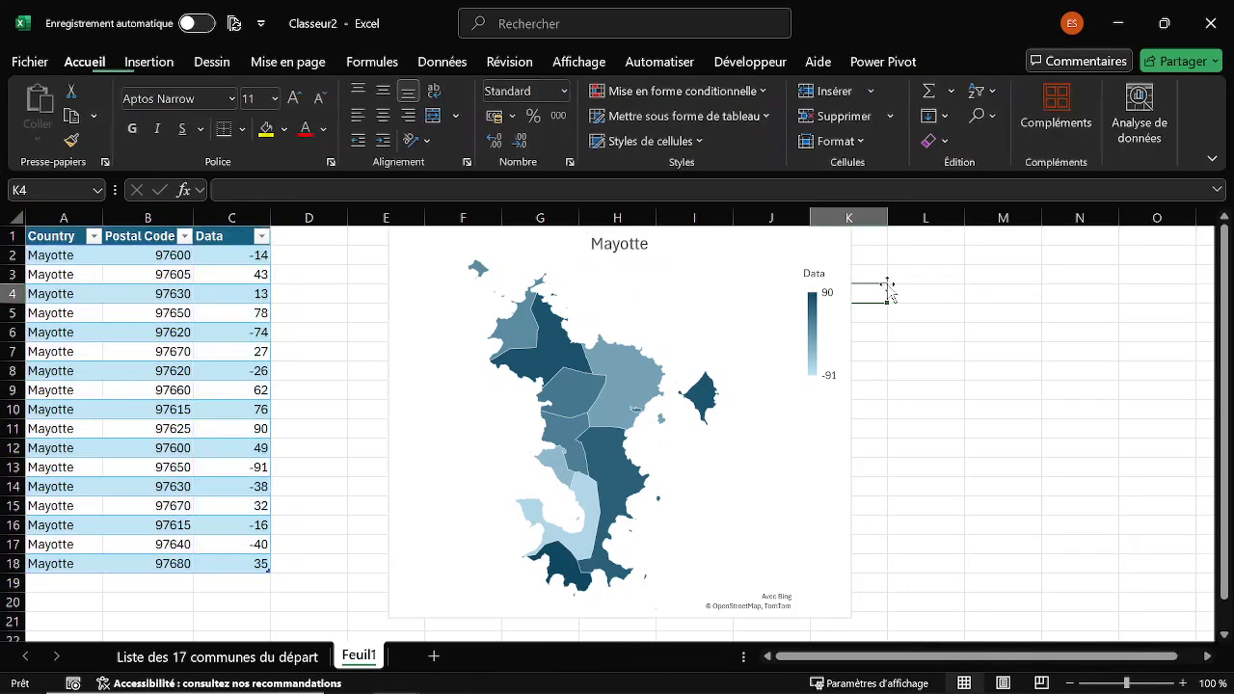
click(708, 254)
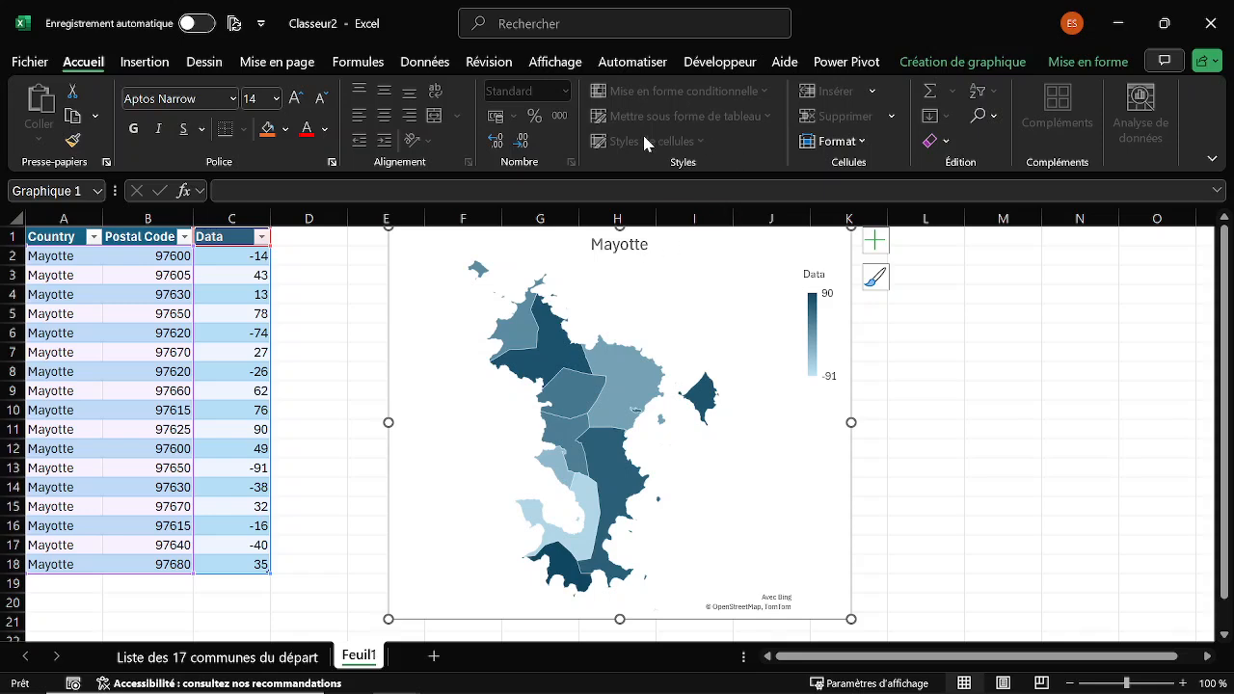
Recolor the Mayotte map chart with the dark-to-light green monochrome palette and deselect the chart.
click(959, 63)
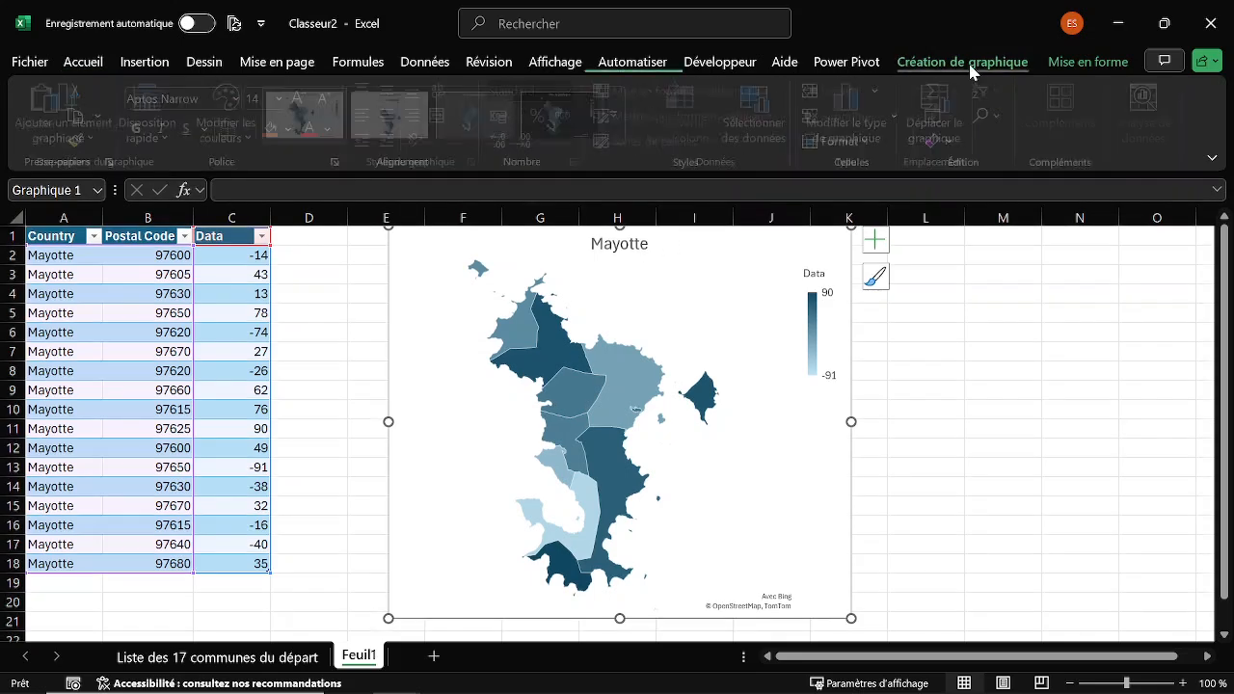
click(251, 126)
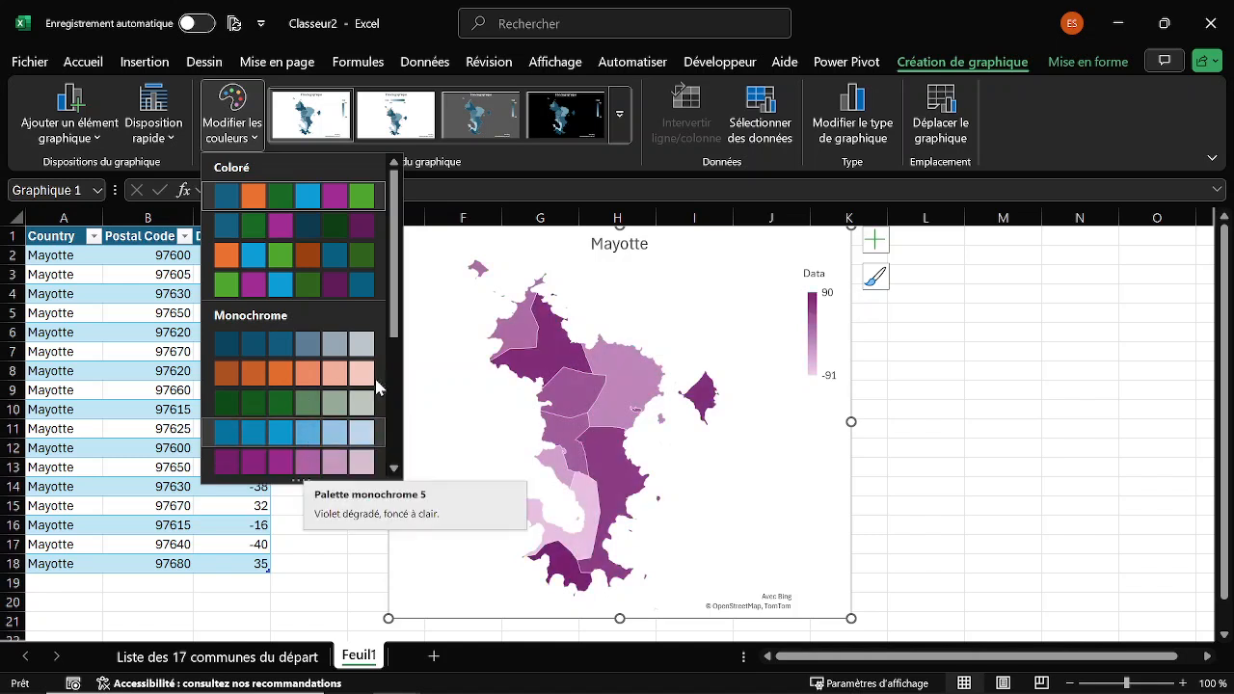
drag(393, 316, 392, 365)
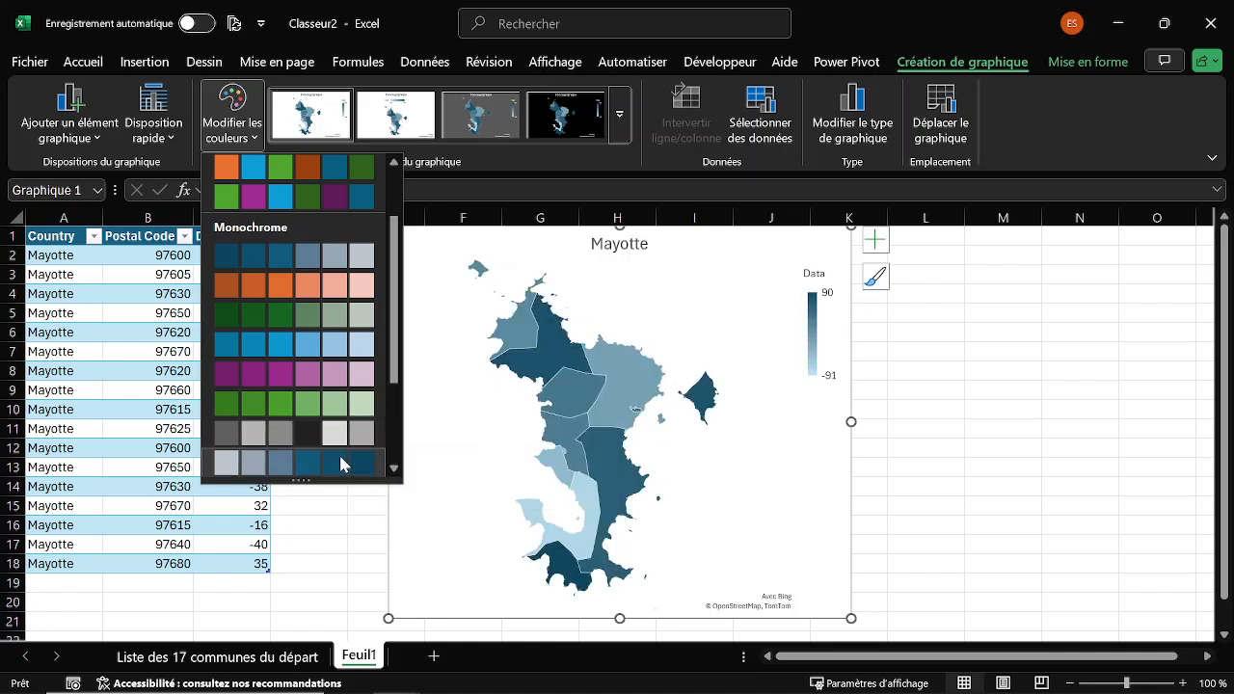
click(298, 322)
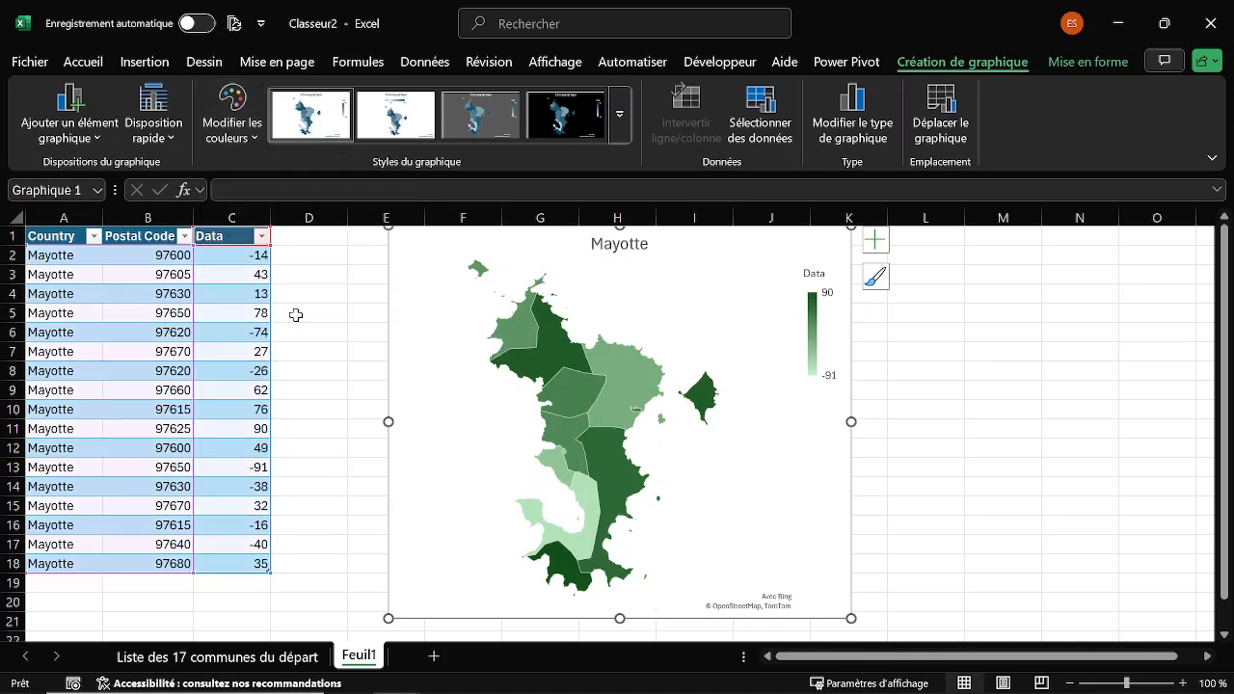
click(952, 322)
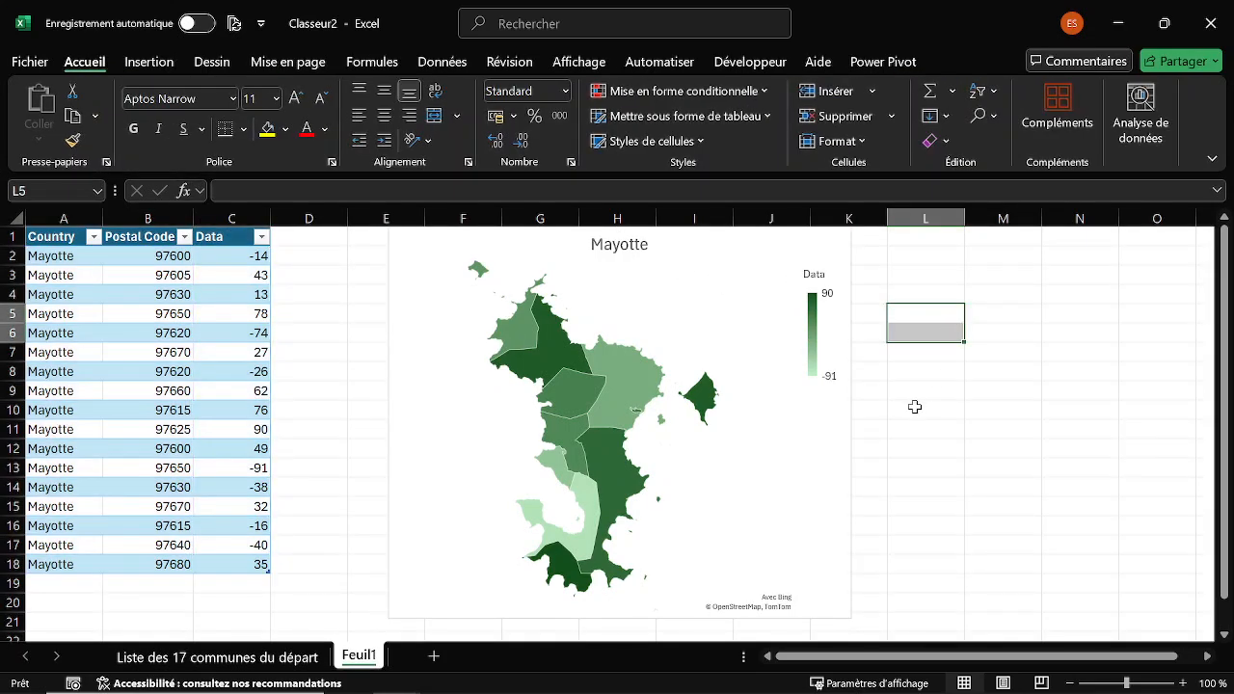
click(901, 436)
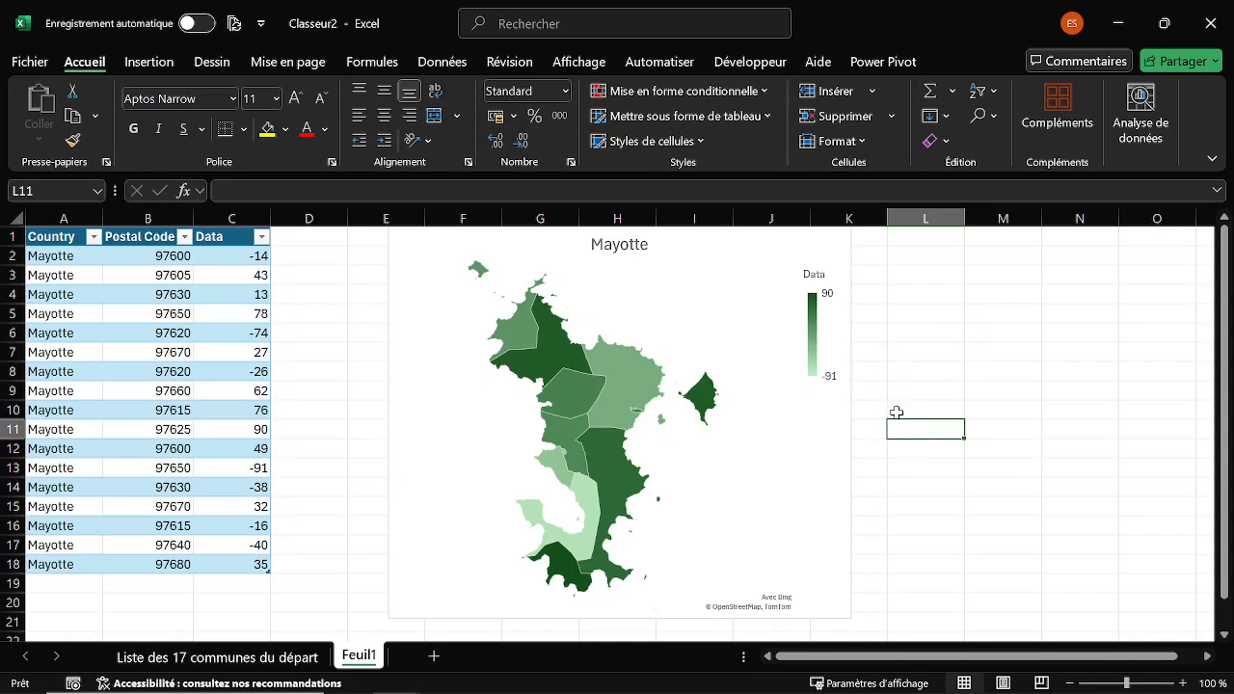
Insert a slicer for the Postal Code field of the Mayotte table.
click(148, 291)
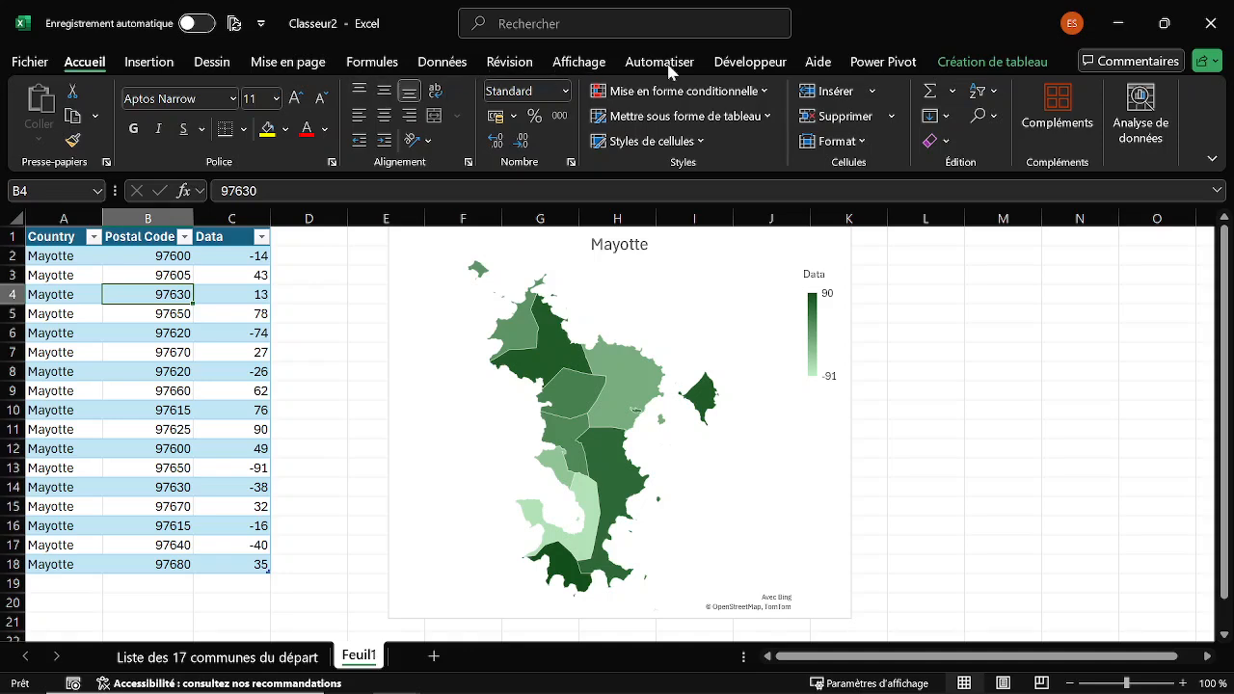
click(981, 64)
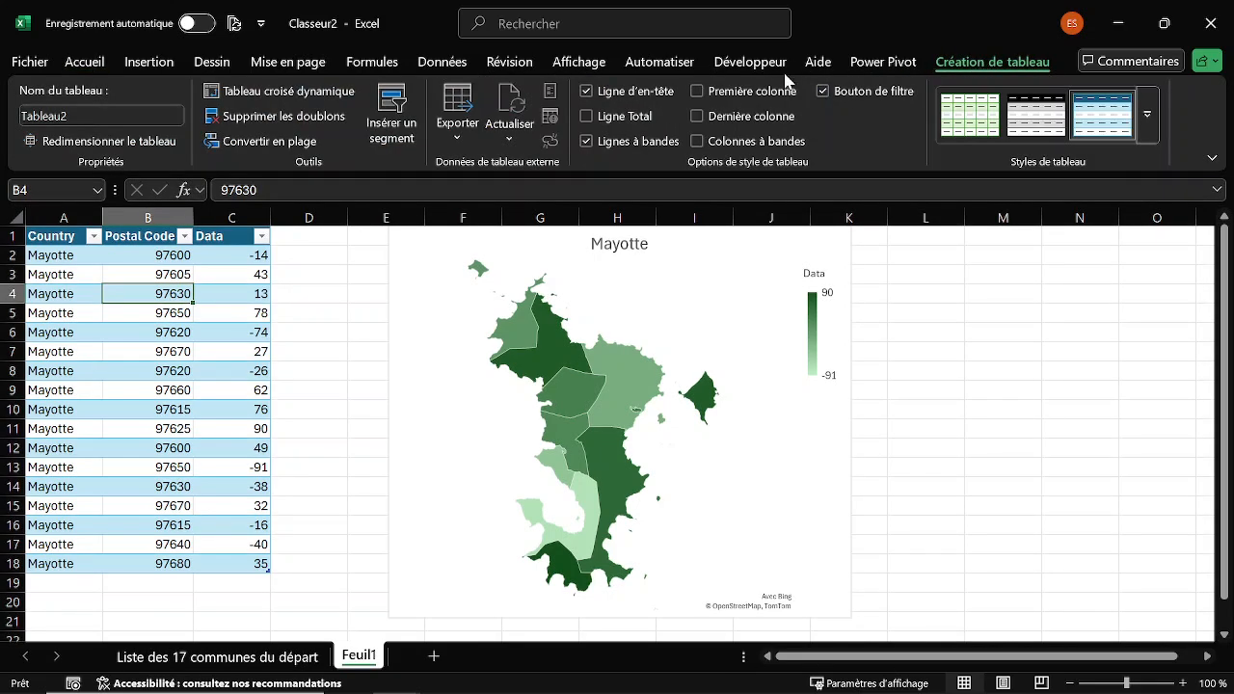
click(396, 112)
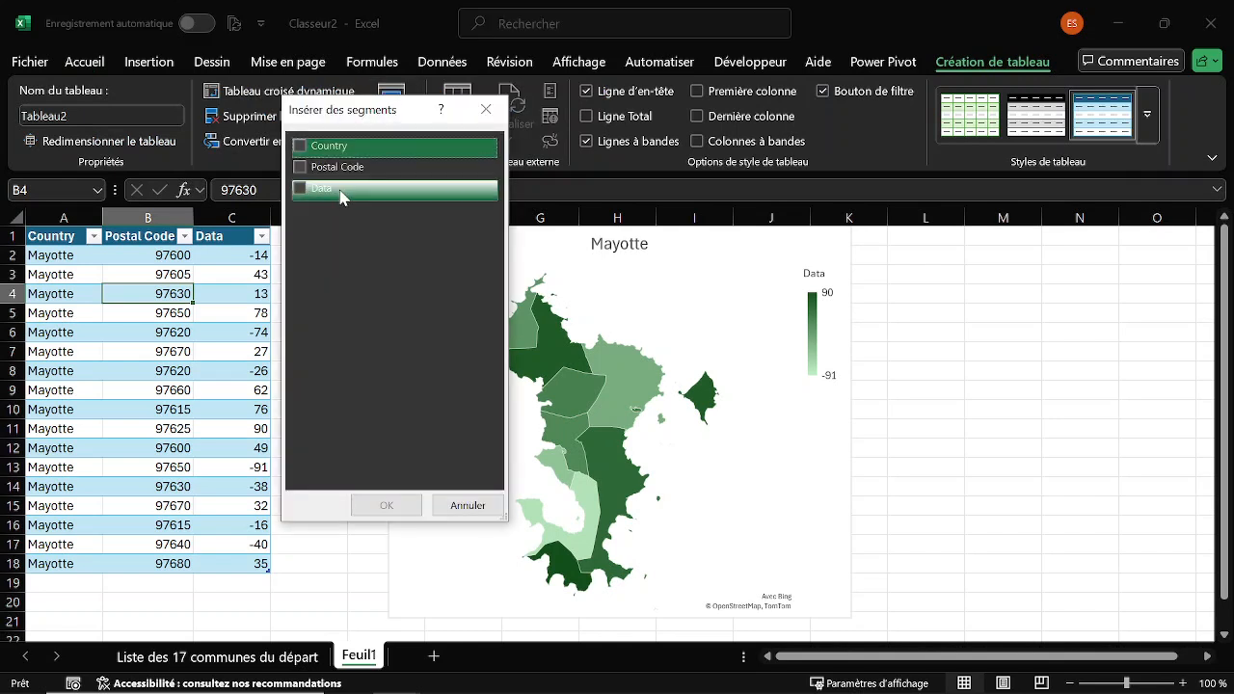
click(300, 170)
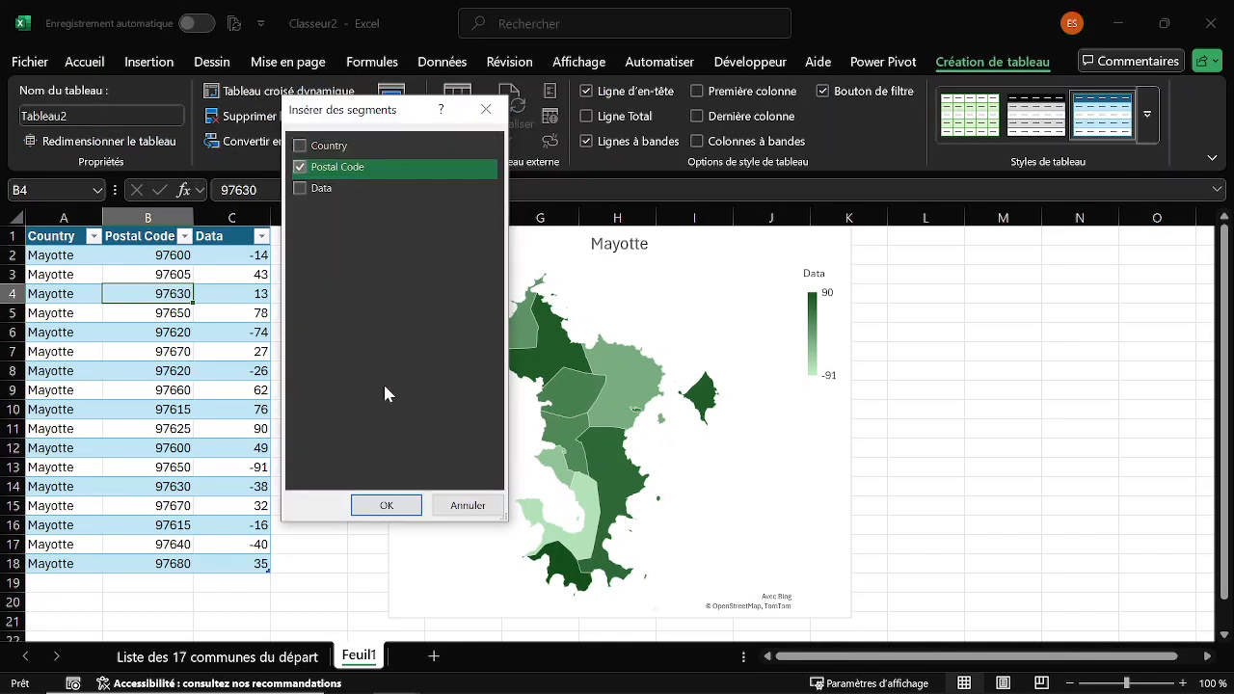
click(378, 517)
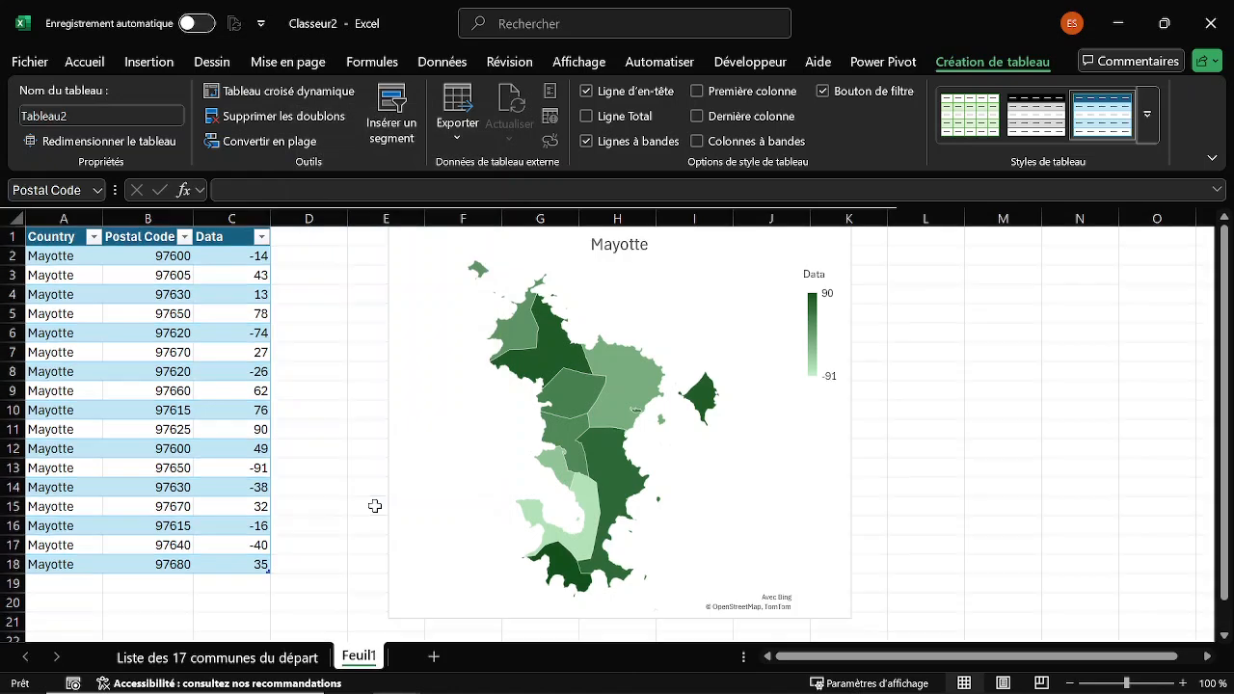
Place the Postal Code slicer beside the map chart, starting at column L, and arrange its buttons in 2 columns.
drag(589, 316, 935, 234)
key(alt)
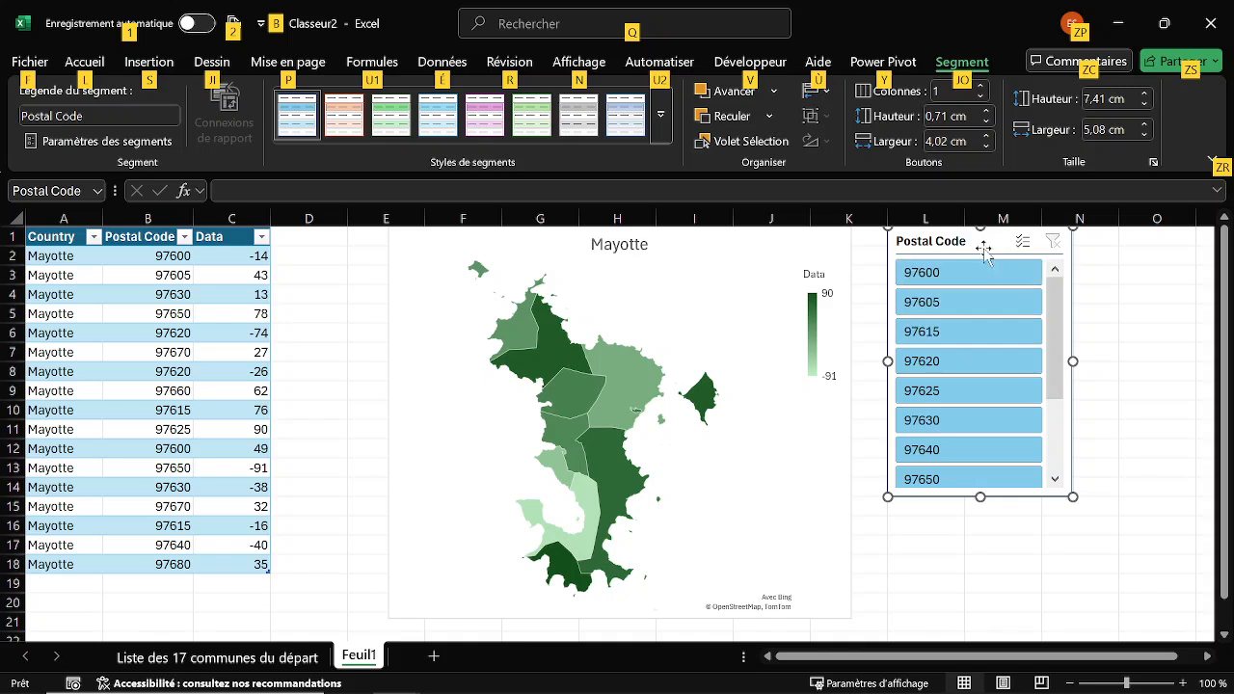
key(alt)
click(982, 86)
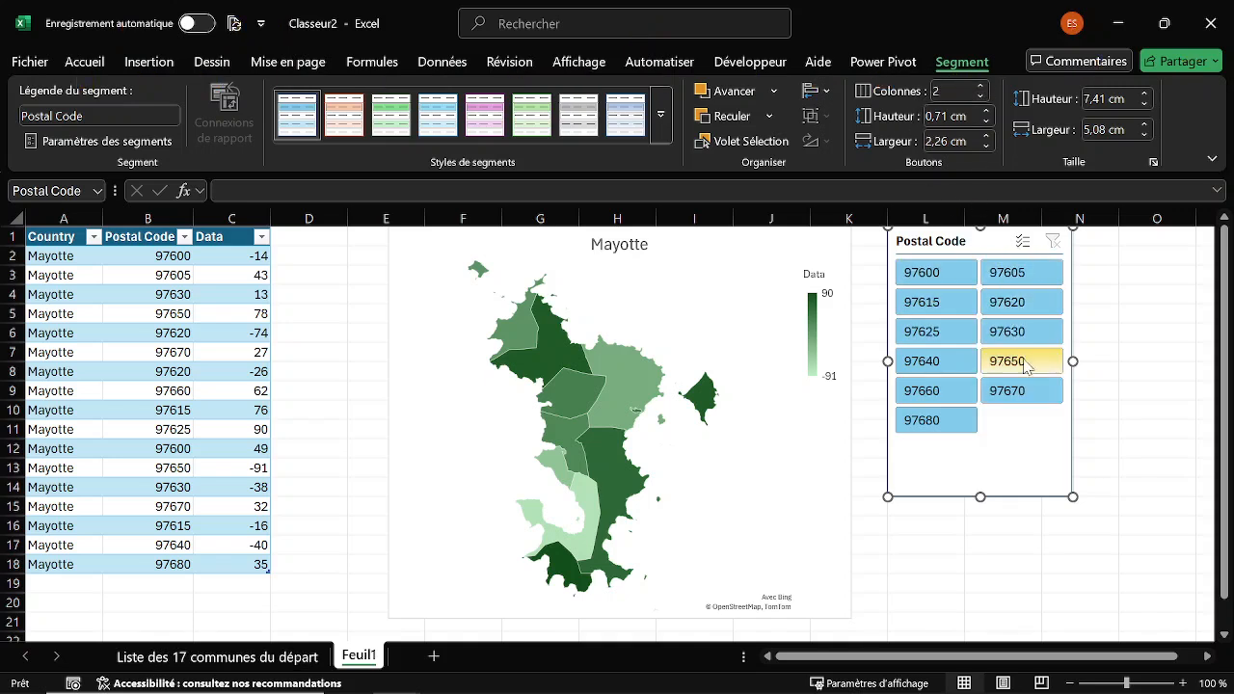
Try filtering the table with the slicer to postal codes 97600 through 97625 and undo the filter.
click(1136, 376)
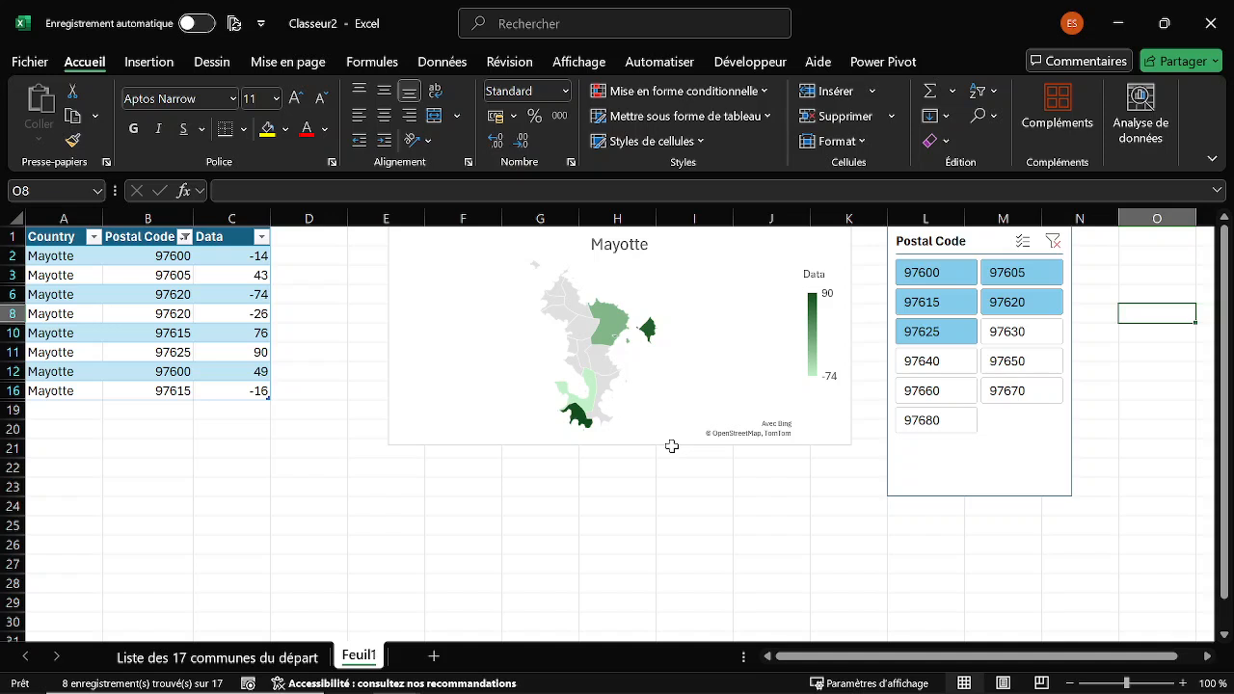
key(ctrl+z)
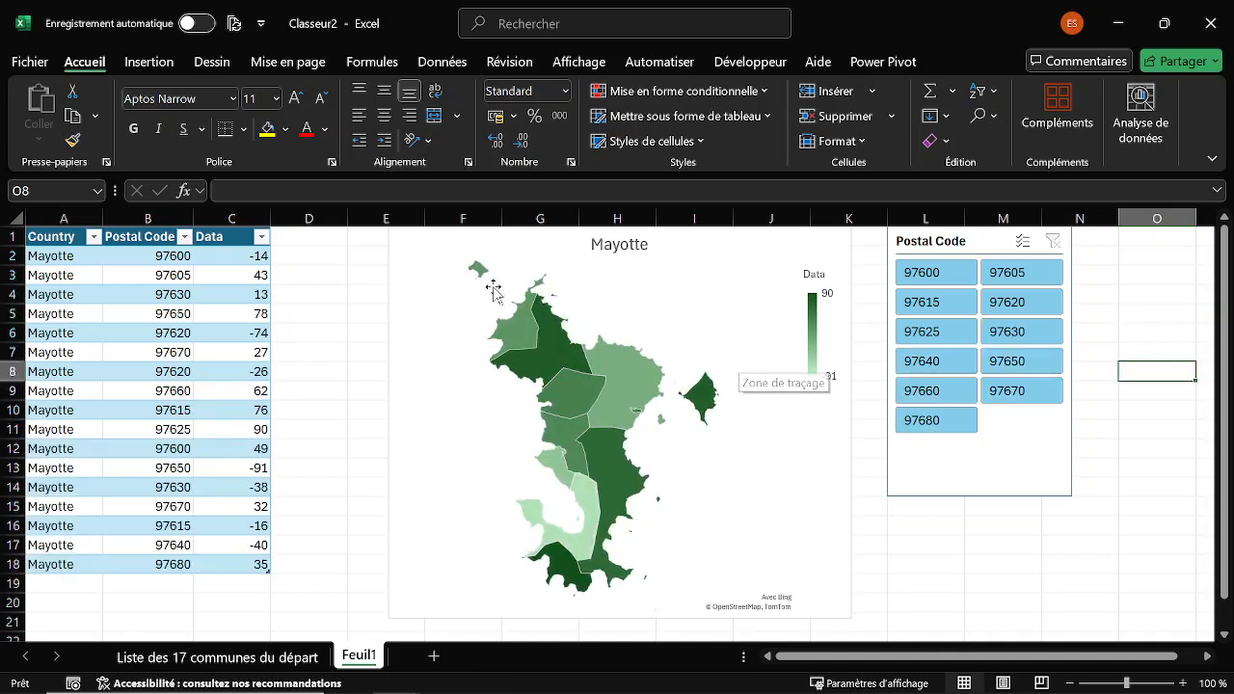
Set the map chart's properties to not move or size with cells (Ne pas déplacer ou dimensionner avec les cellules) and close the formatting pane.
click(400, 260)
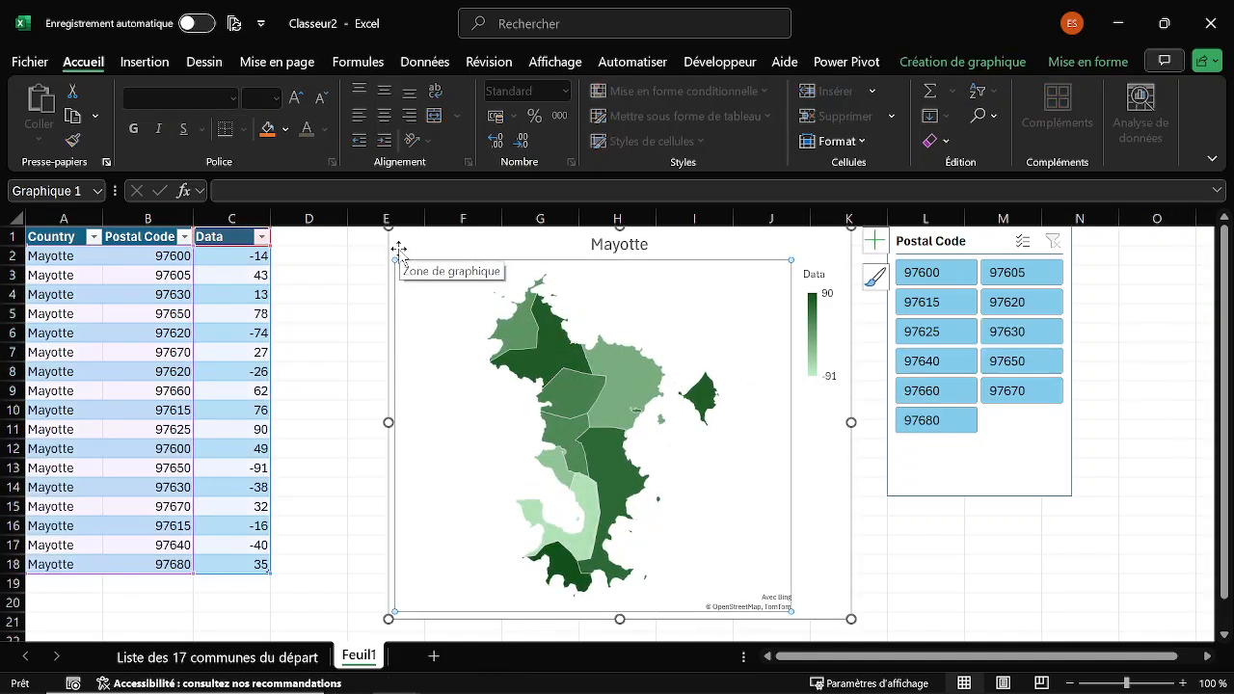
click(398, 250)
double_click(397, 251)
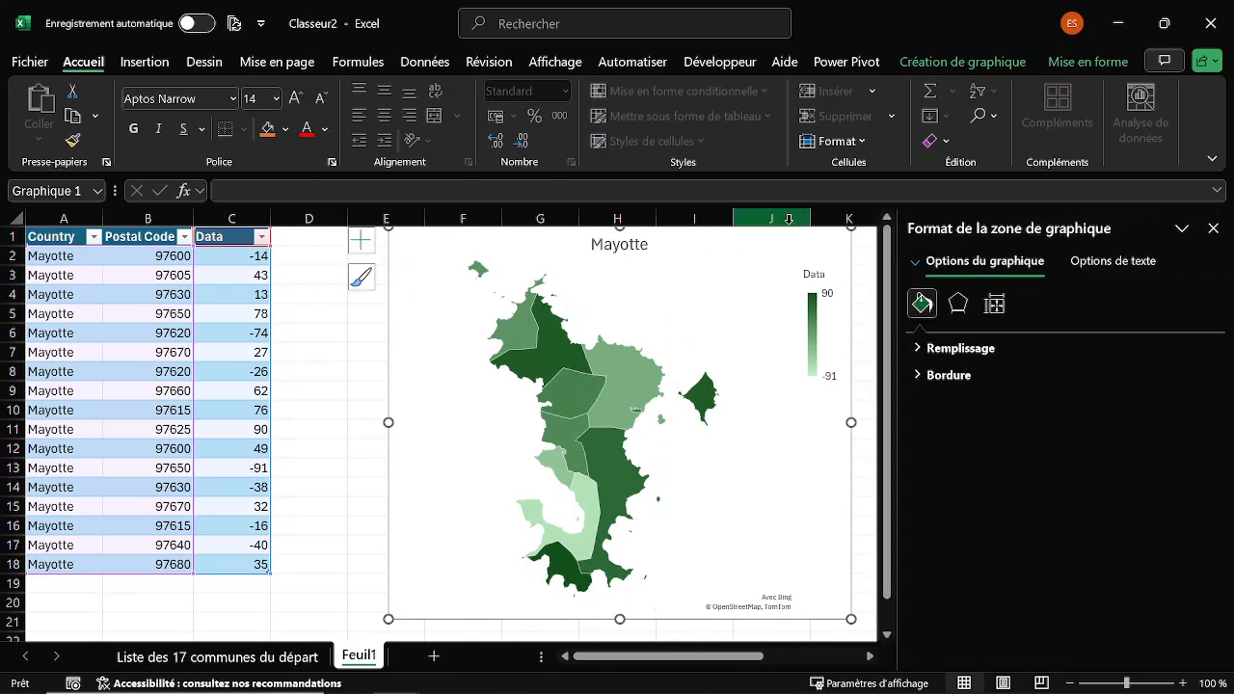
click(995, 307)
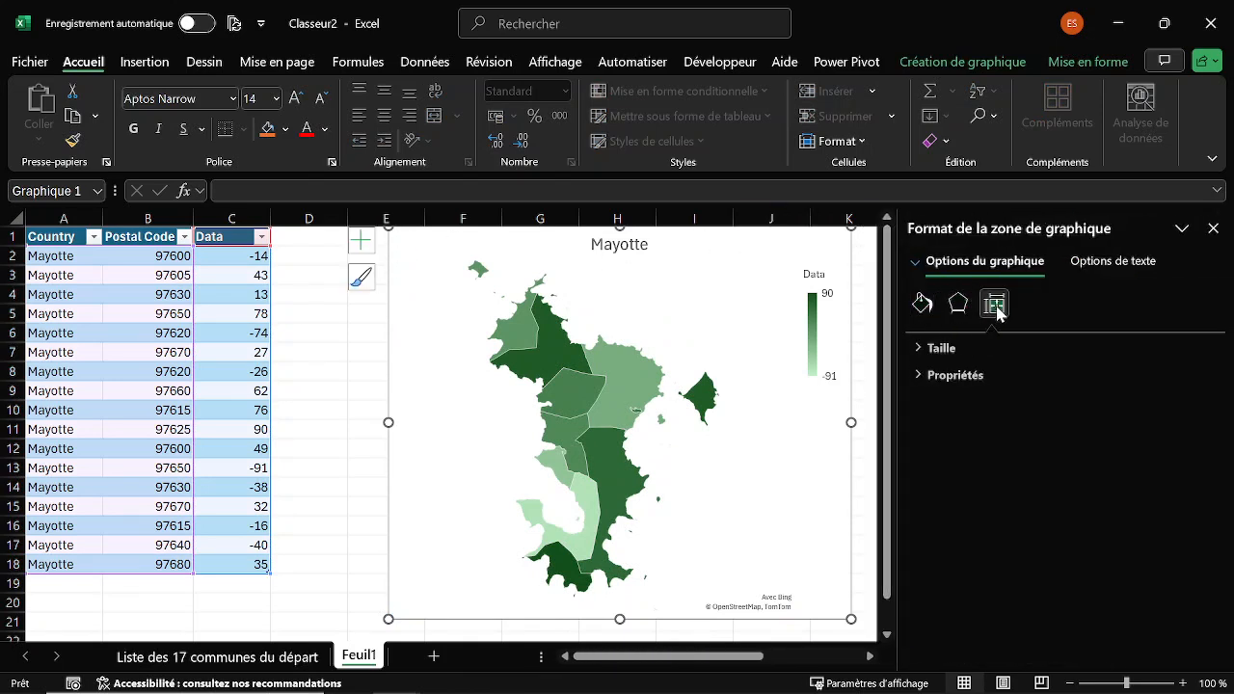
click(919, 351)
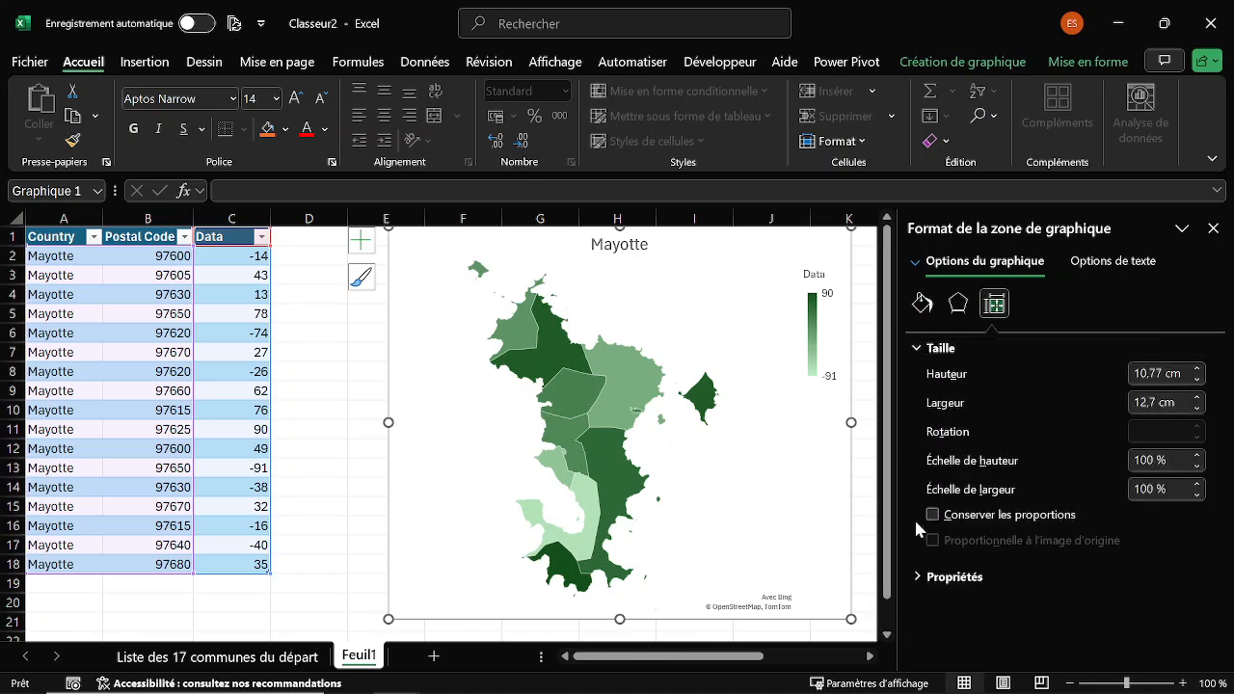
click(920, 576)
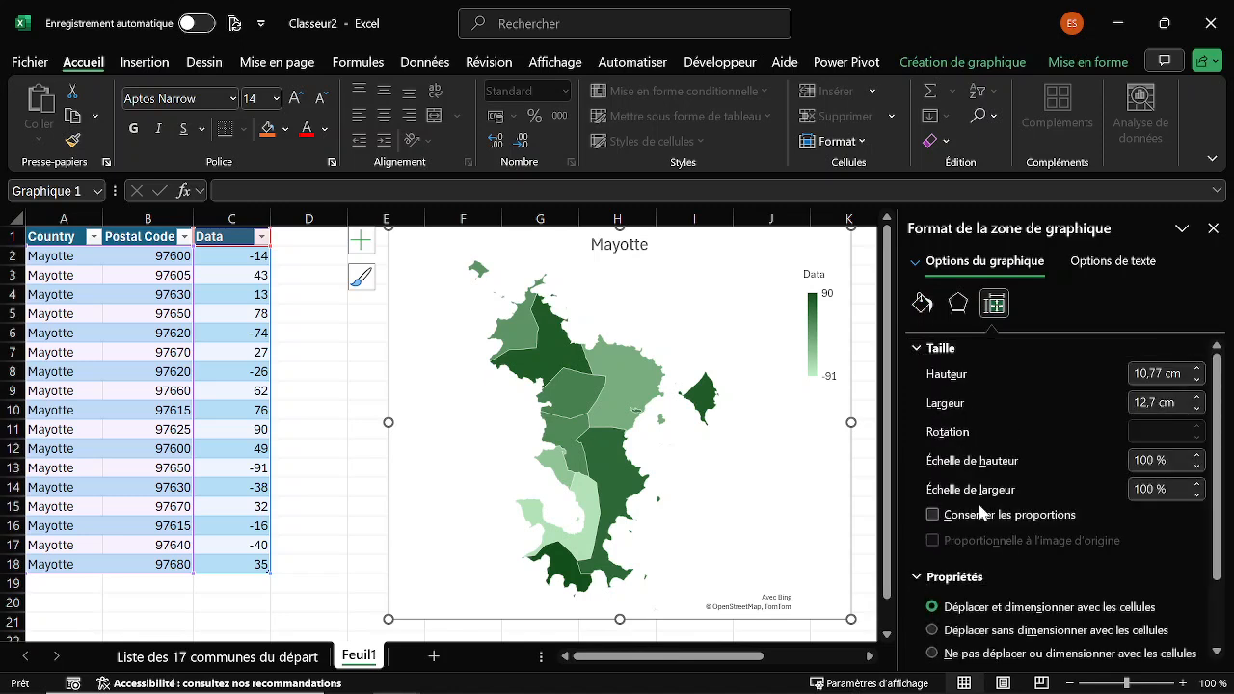
scroll(985, 520, down, 2)
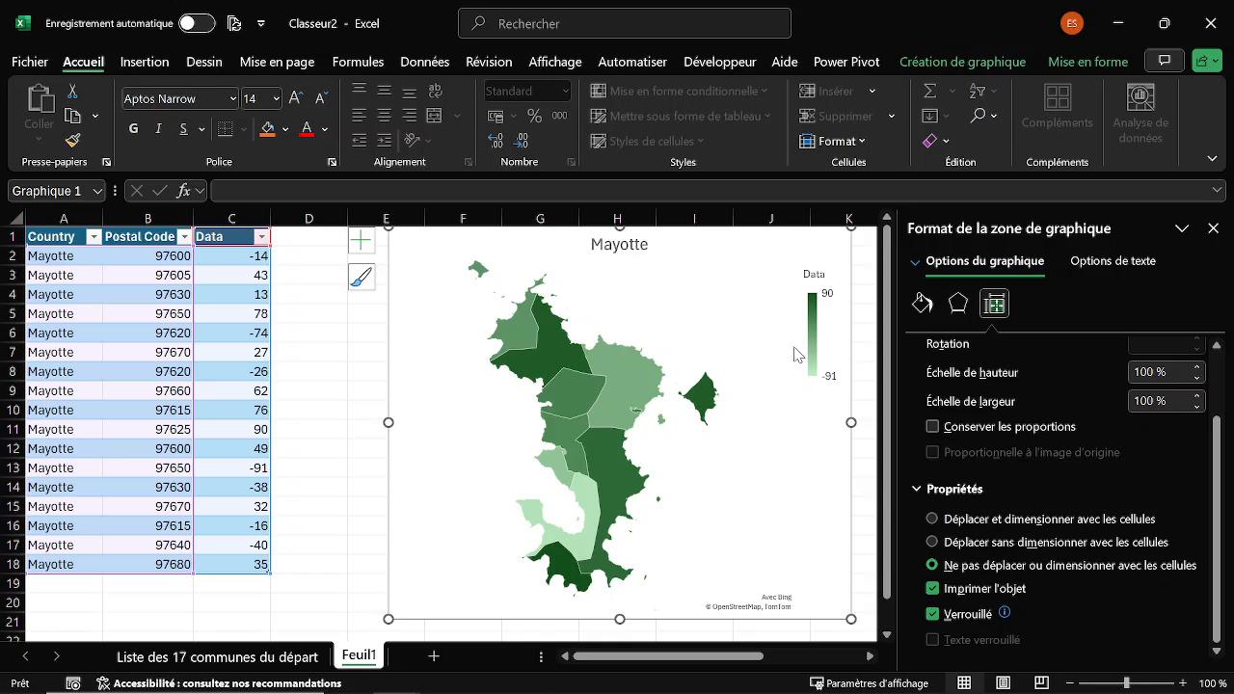
click(1213, 228)
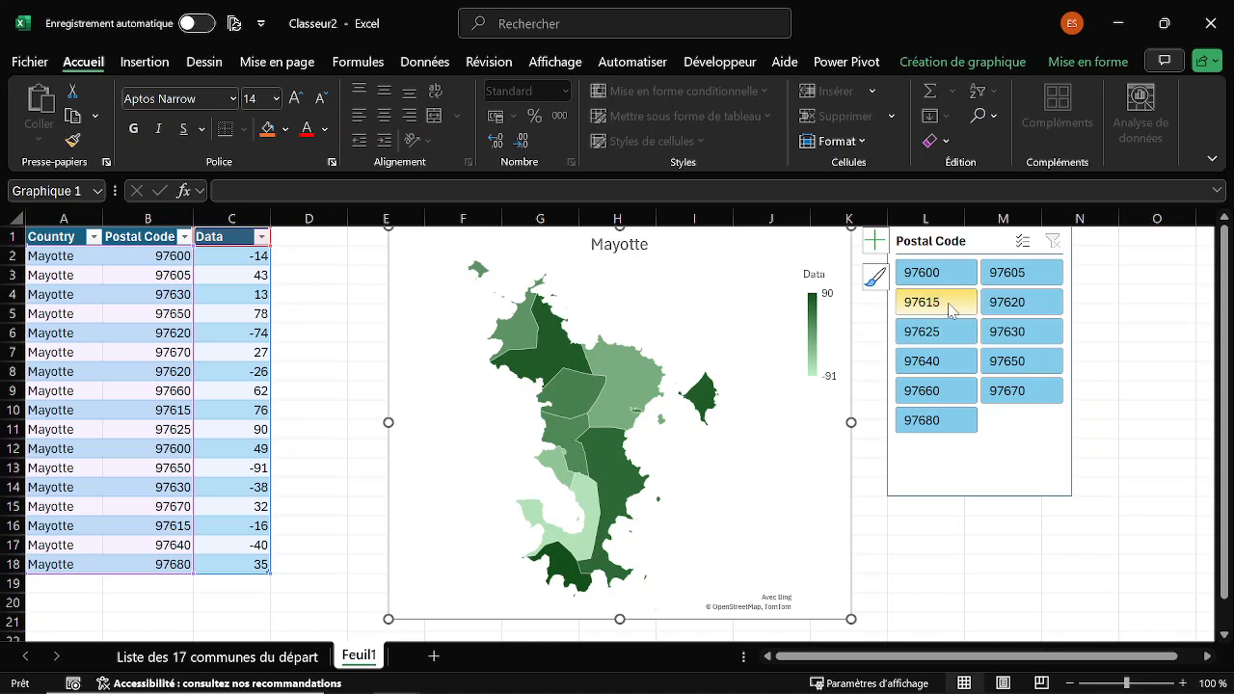
Test the slicer on postal codes 97600 to 97615 and 97660 to 97680, and clear its filter.
drag(927, 275, 943, 306)
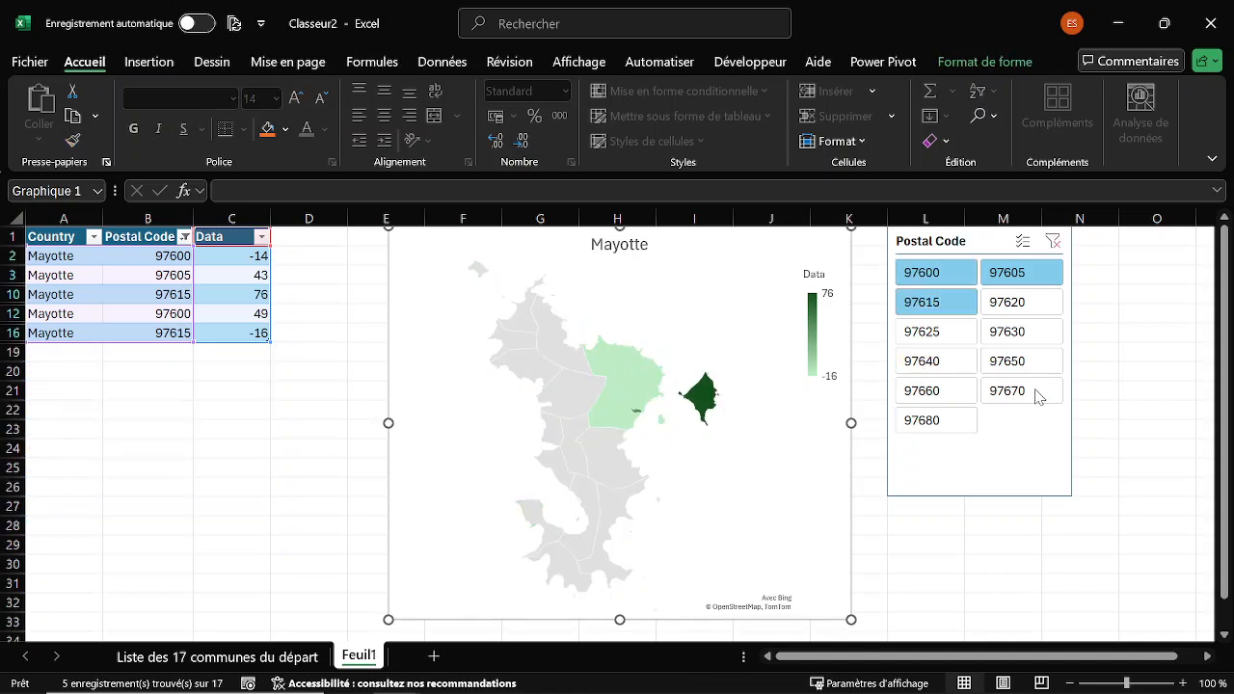
drag(923, 332, 928, 429)
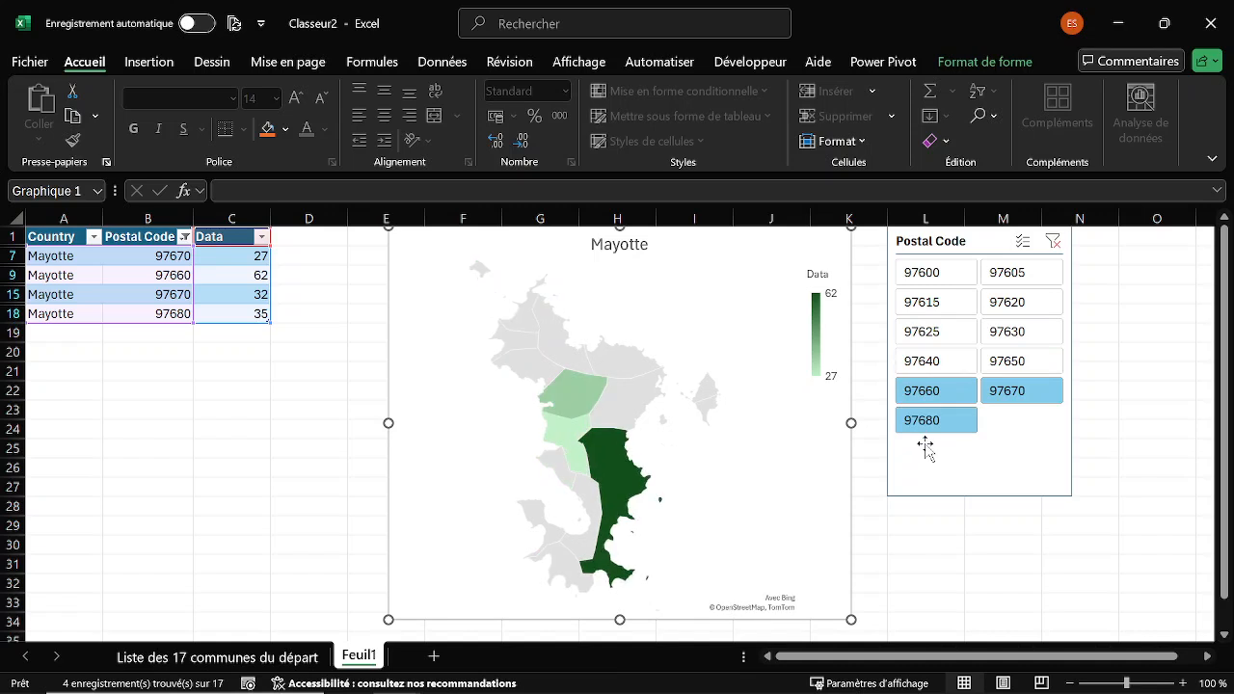
click(1054, 242)
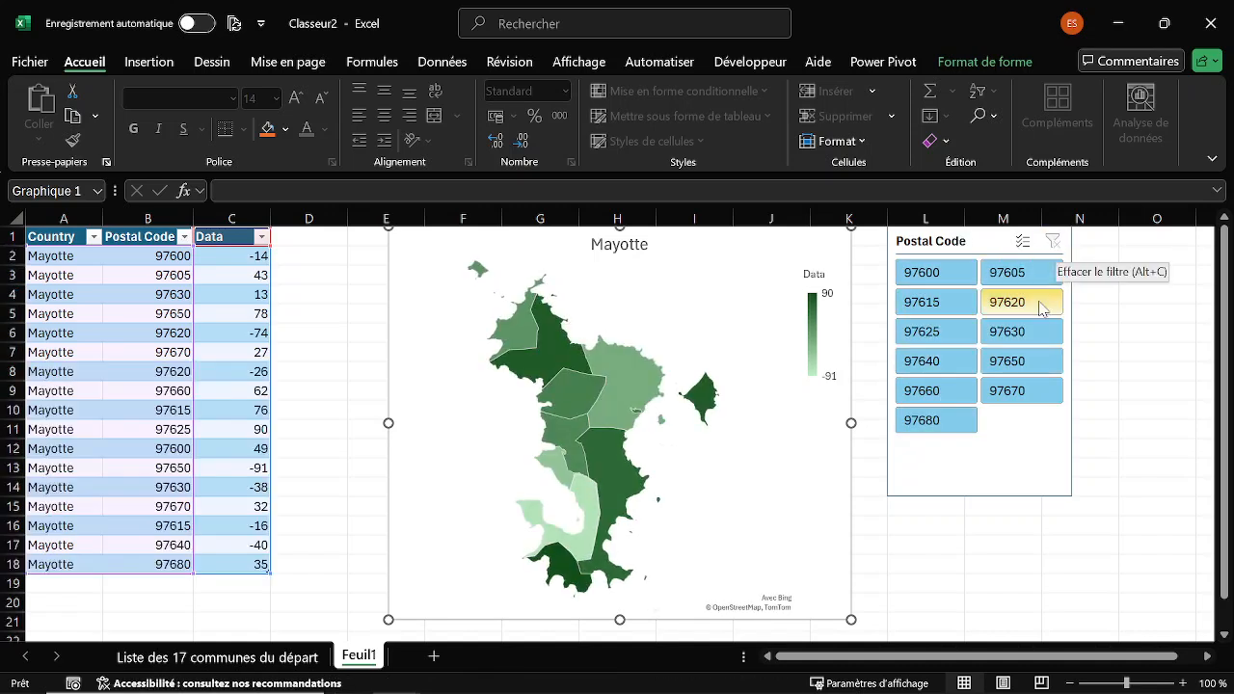